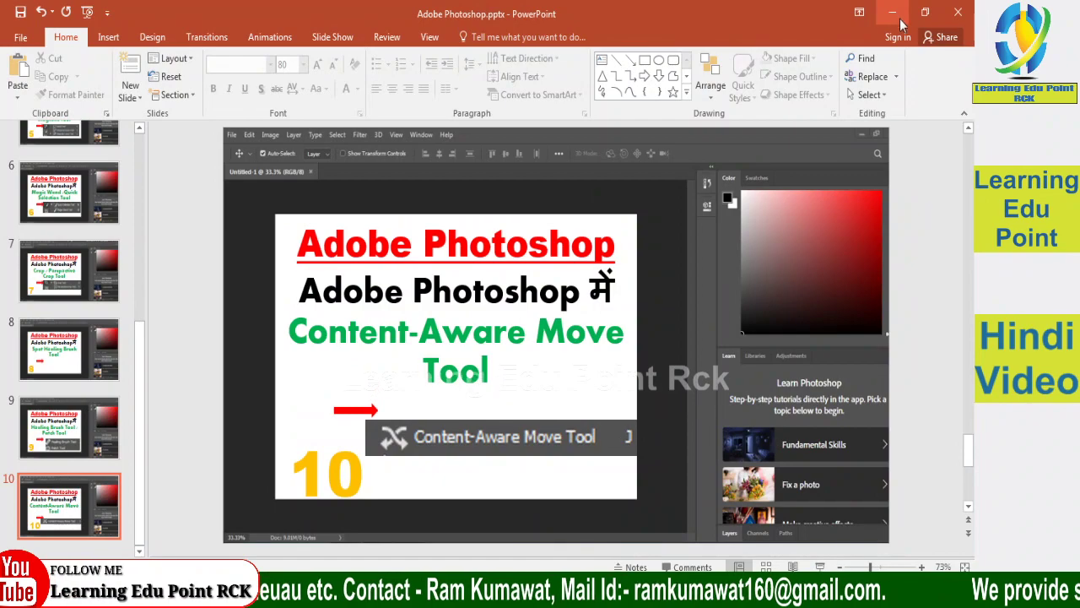
Put away the title slide so the coastal cliff seascape with boats is showing
left_click(894, 13)
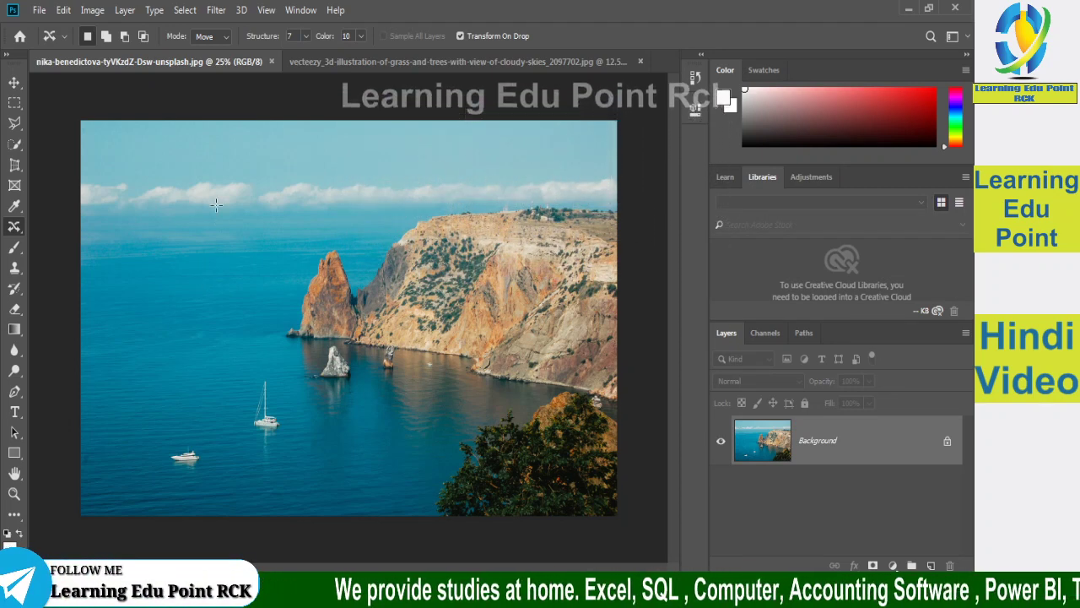
Pick the Content-Aware Move Tool and zoom into the seascape photo
right_click(15, 226)
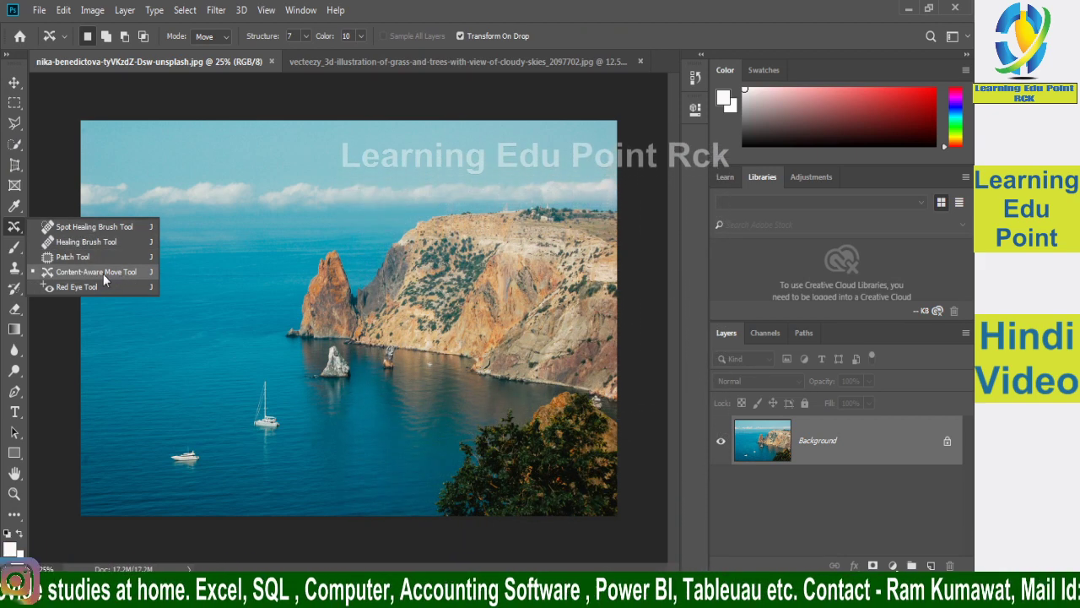
left_click(95, 274)
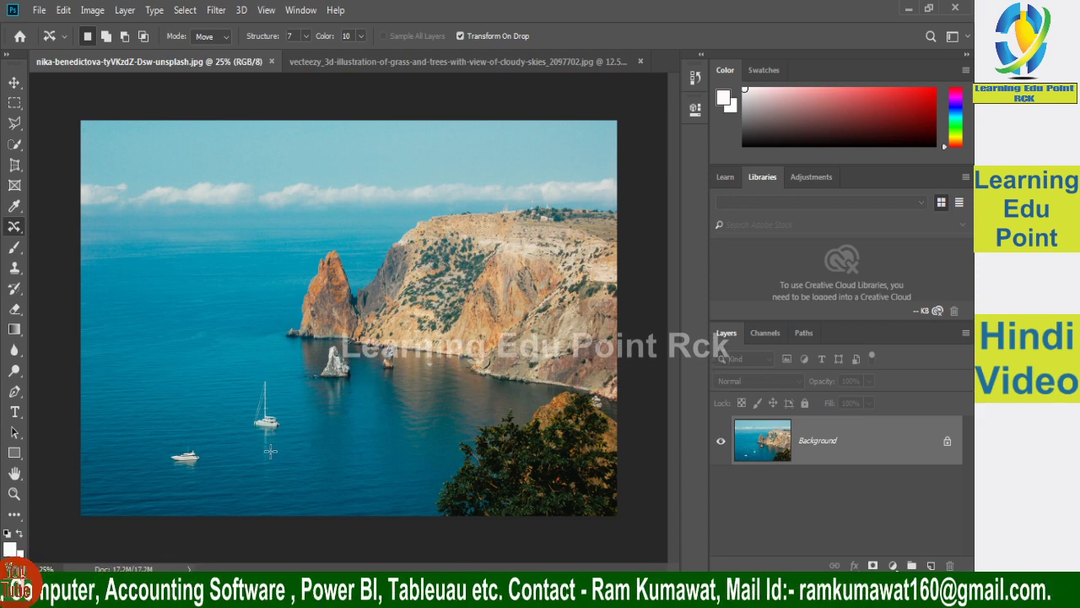
key("ctrl+plus")
key("ctrl+plus")
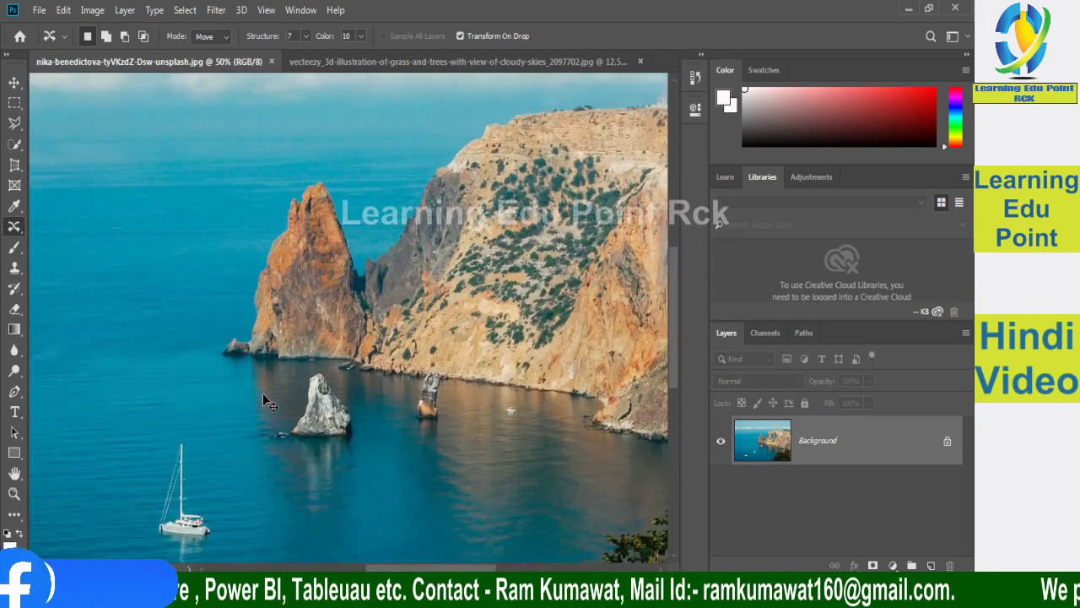
mouse_move(403, 561)
left_mouse_down()
mouse_move(357, 561)
mouse_move(399, 561)
left_mouse_up()
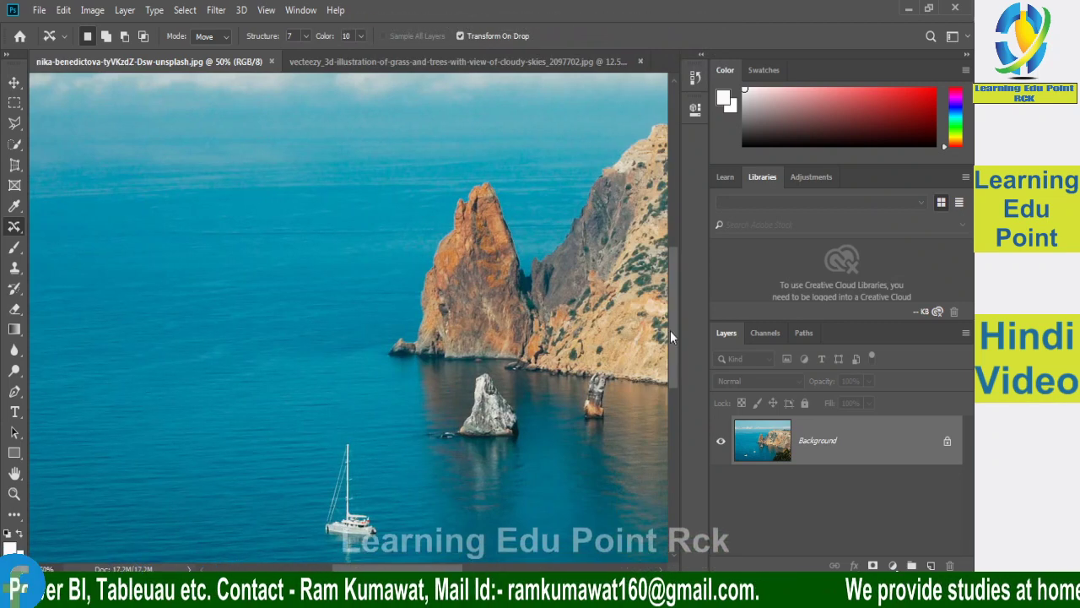
mouse_move(670, 330)
left_mouse_down()
mouse_move(673, 421)
mouse_move(673, 346)
mouse_move(675, 360)
left_mouse_up()
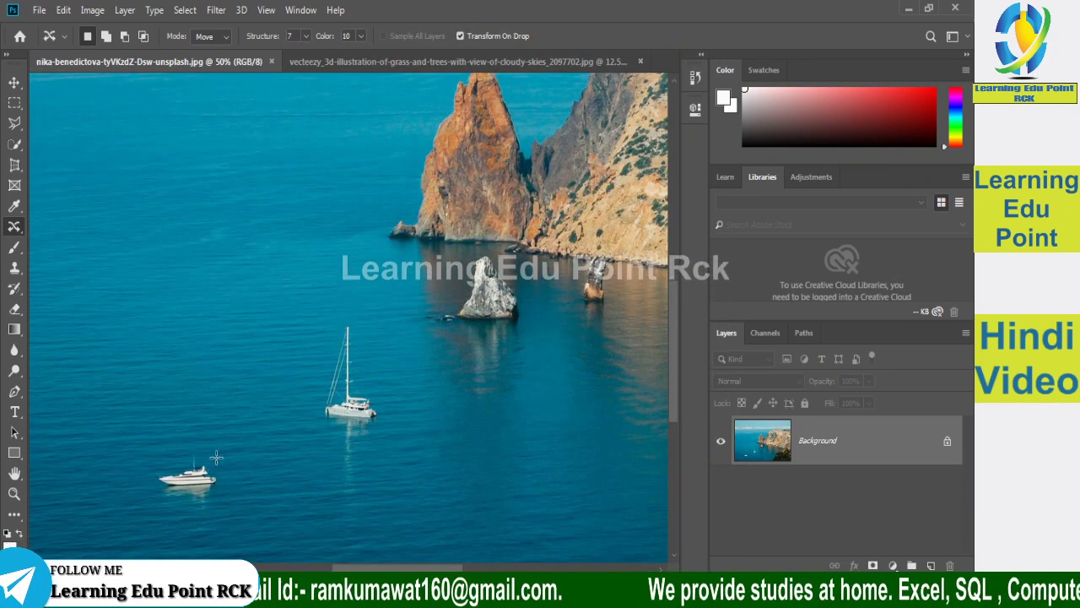
Zoom in further on the boats and loosely outline the small white motorboat
key("ctrl+plus")
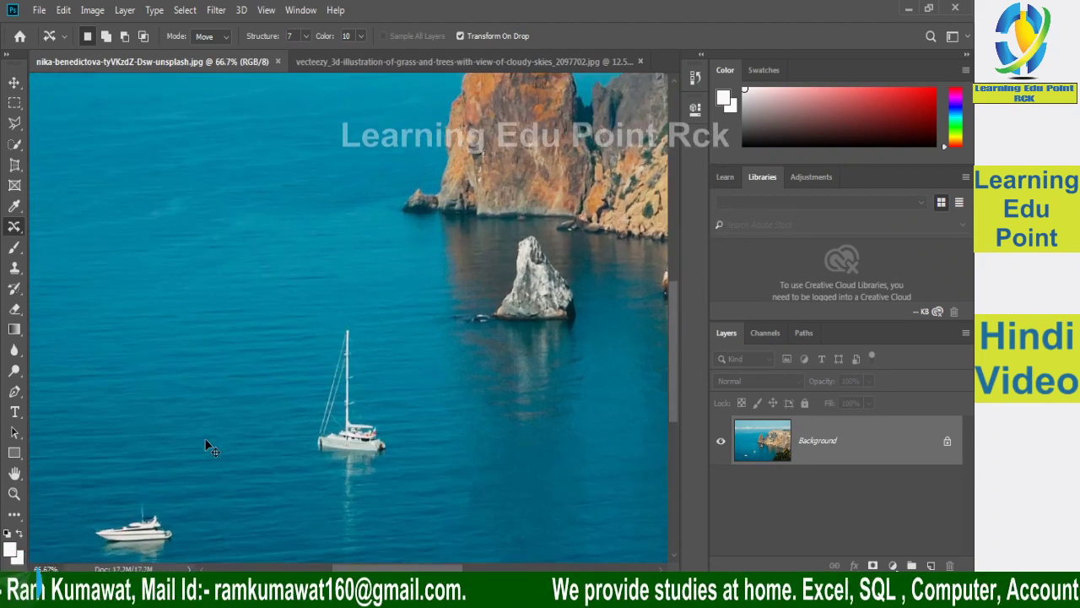
left_click_drag(671, 372, 676, 401)
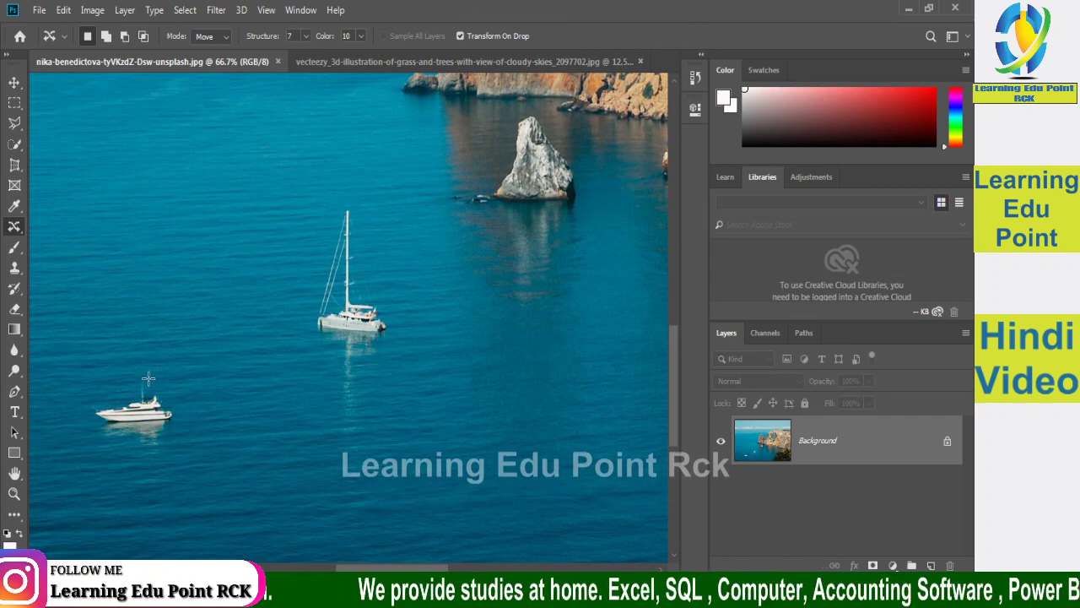
left_click_drag(148, 386, 183, 428)
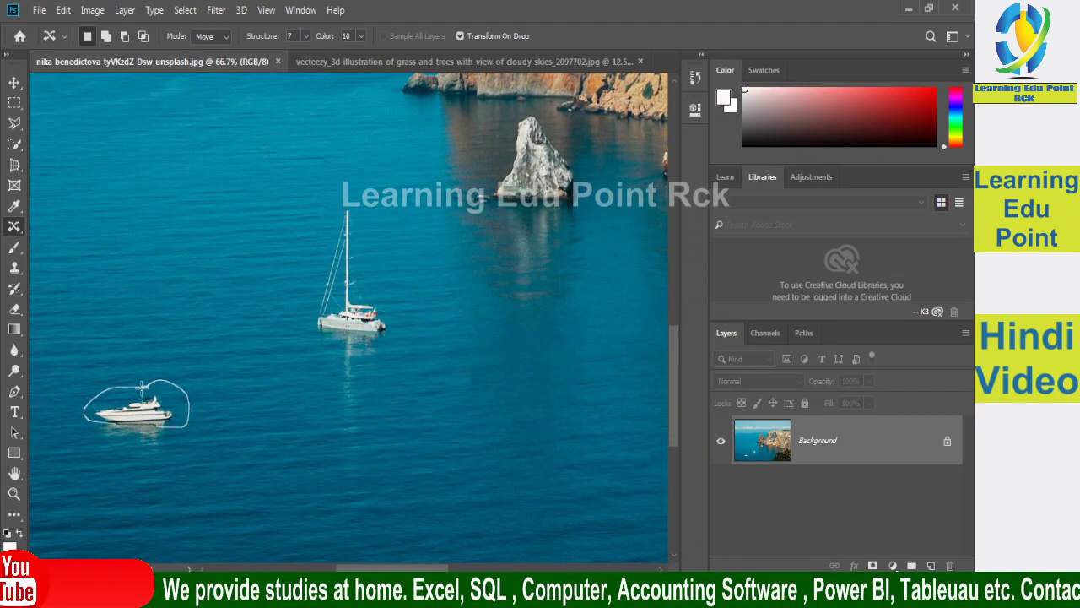
Discard the loose outline and switch to the Polygonal Lasso Tool
left_click(397, 466)
key("ctrl+z")
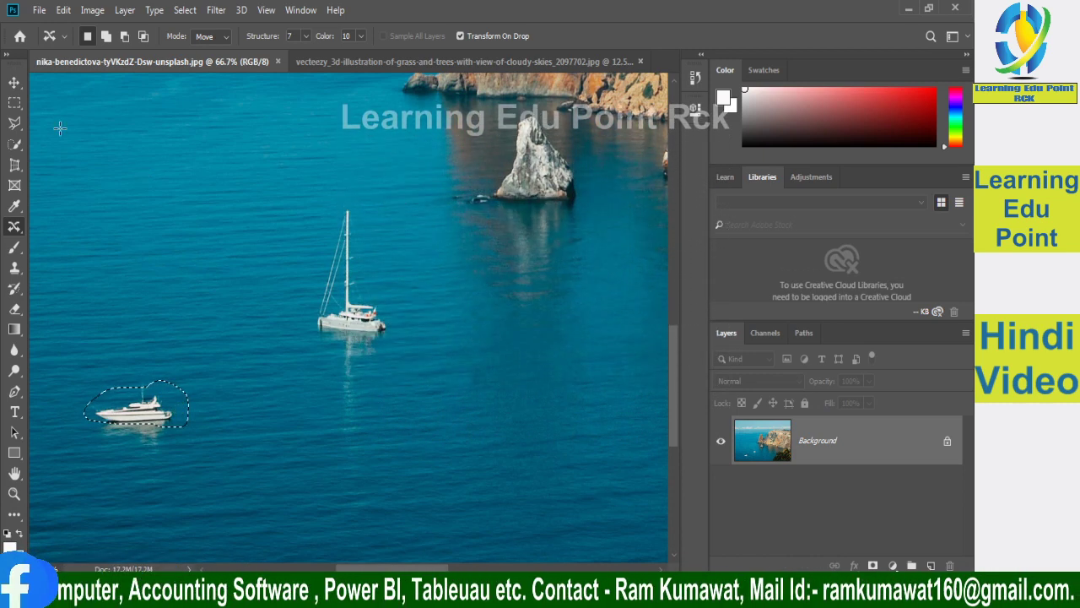
left_click(14, 123)
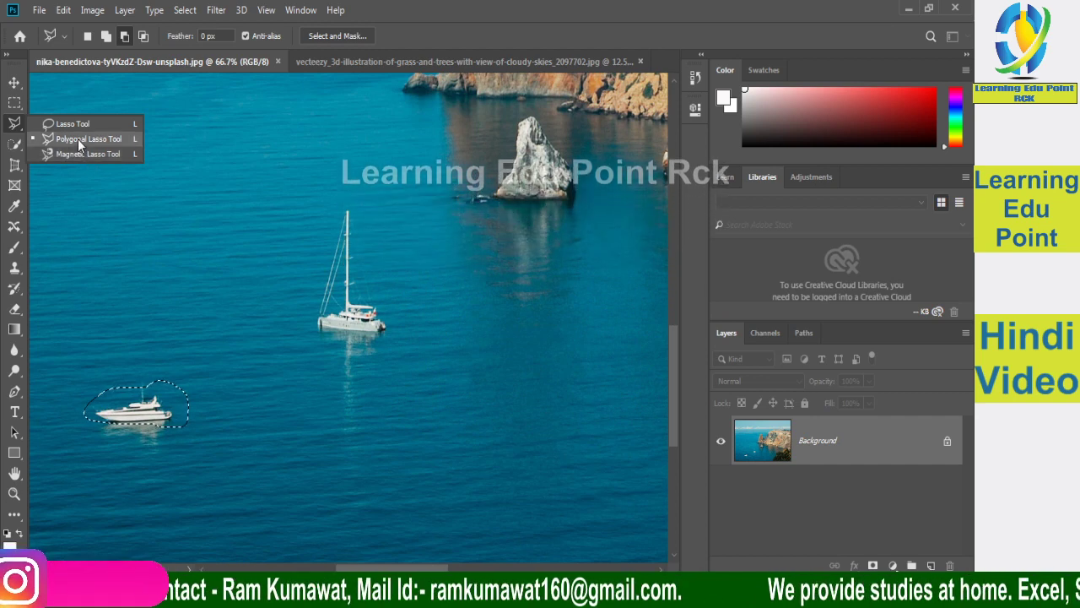
left_click(78, 139)
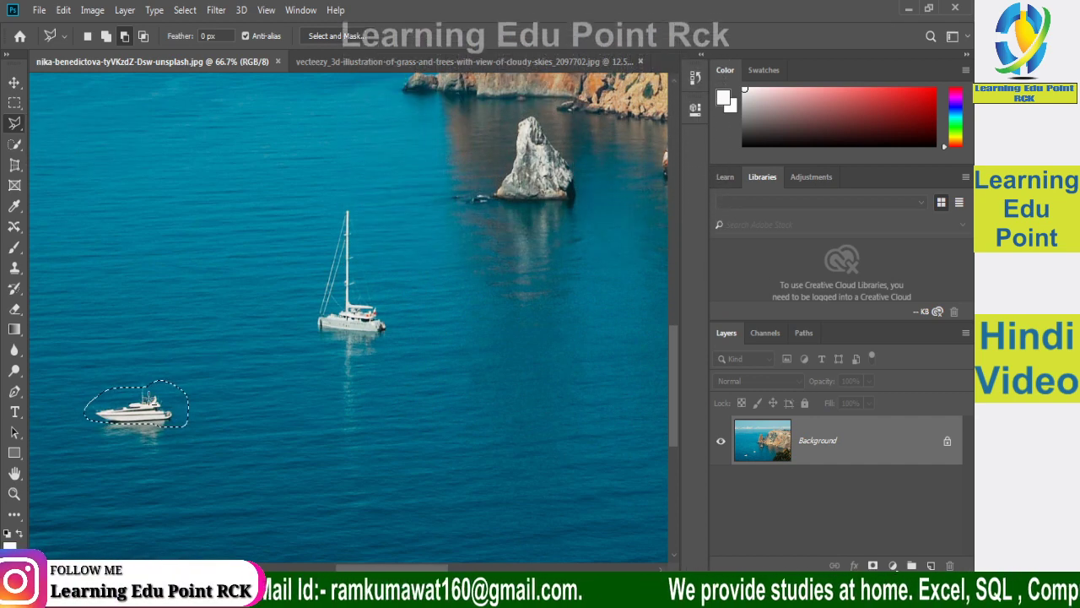
key("ctrl+d")
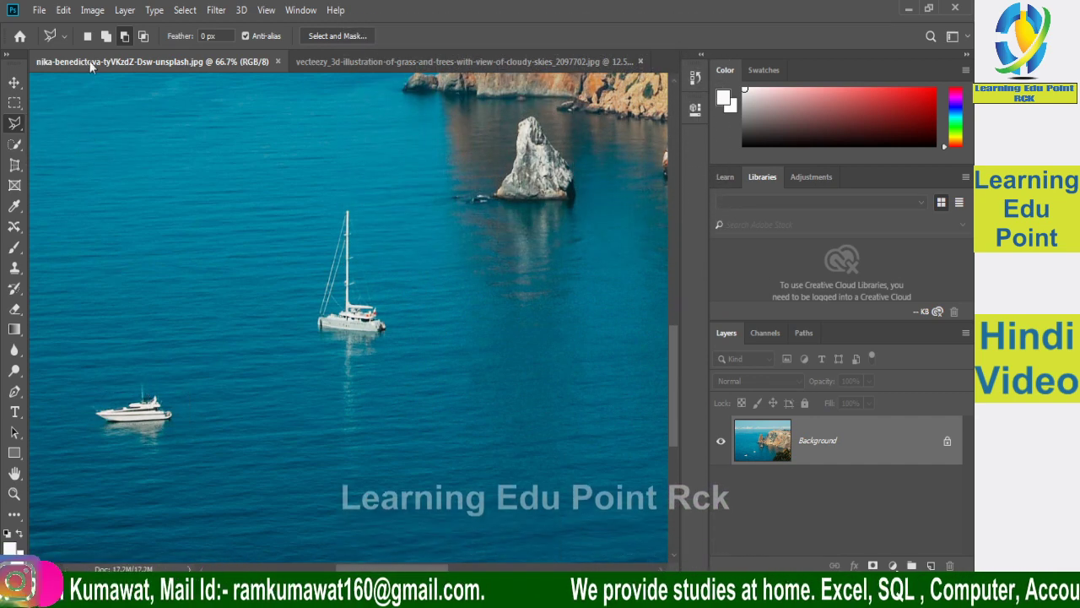
Trace a closed straight-edged polygon selection tightly around the small motorboat
right_click(15, 123)
left_click(67, 139)
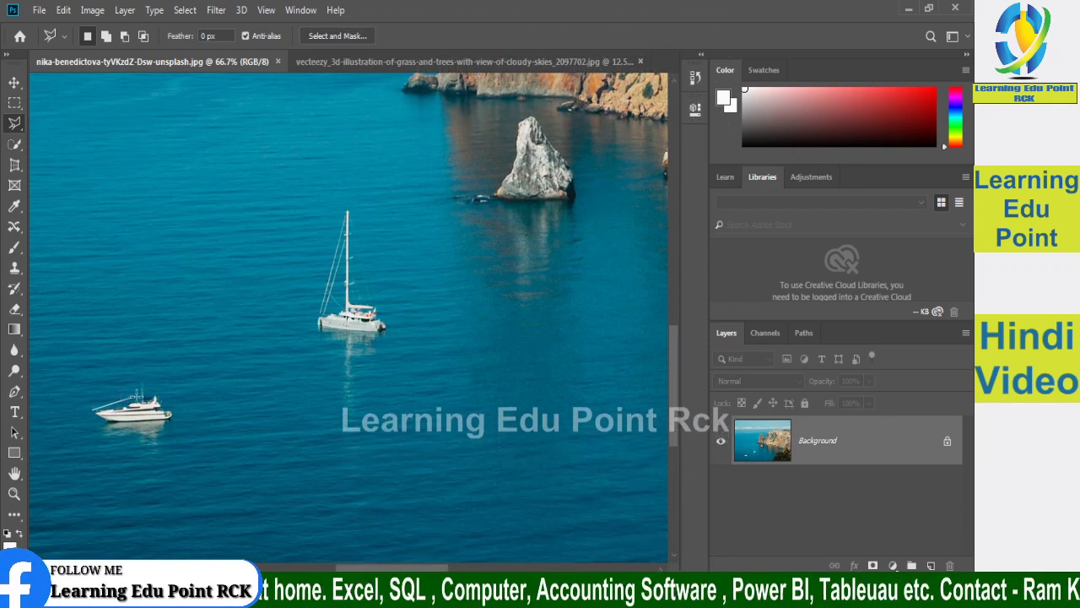
left_click(173, 420)
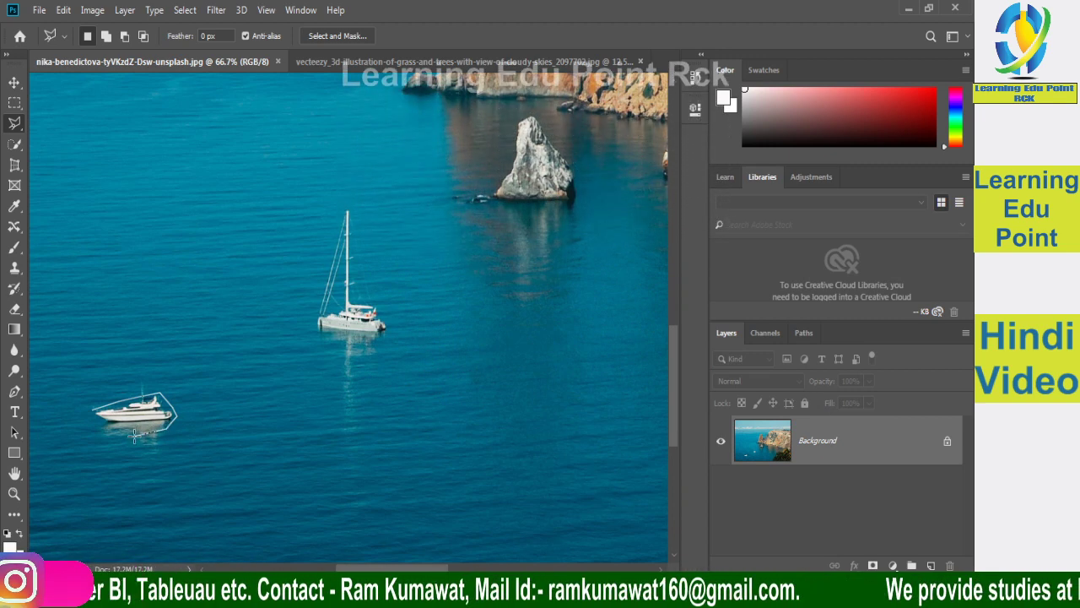
left_click(95, 415)
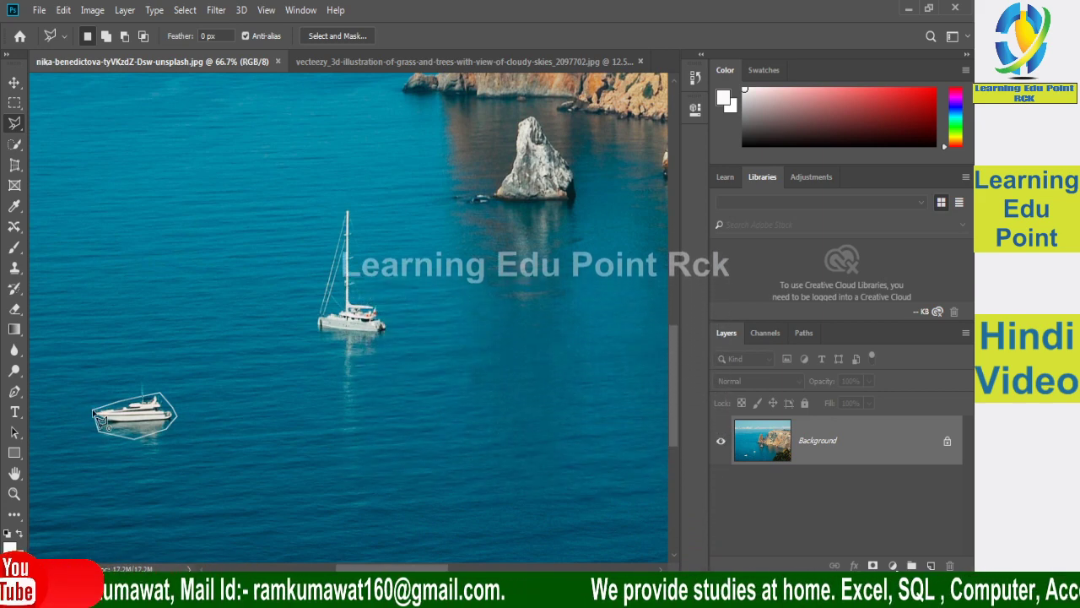
left_click(15, 83)
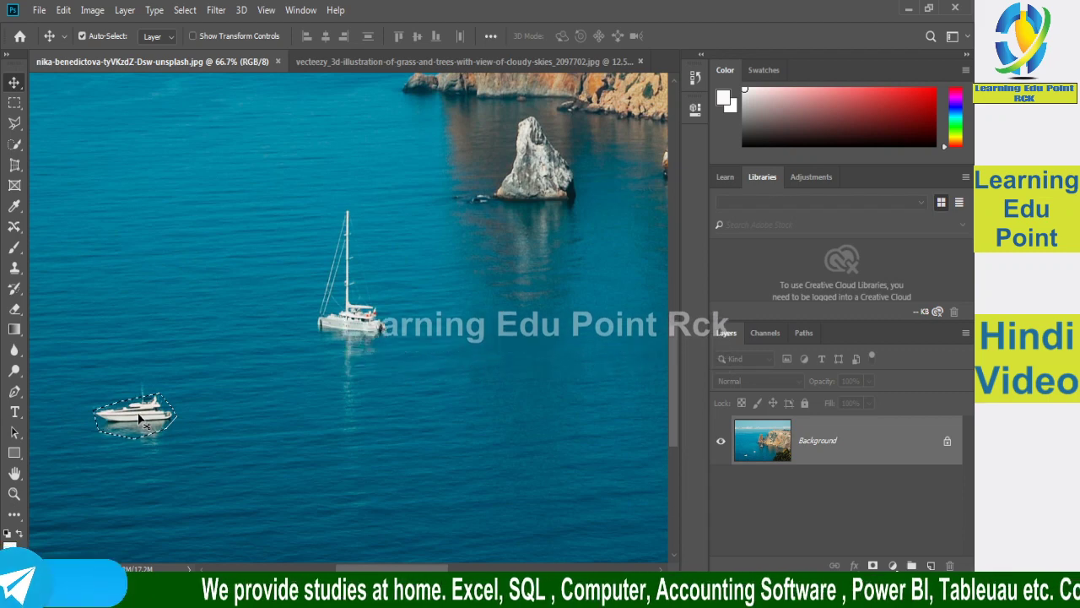
left_click_drag(141, 414, 254, 414)
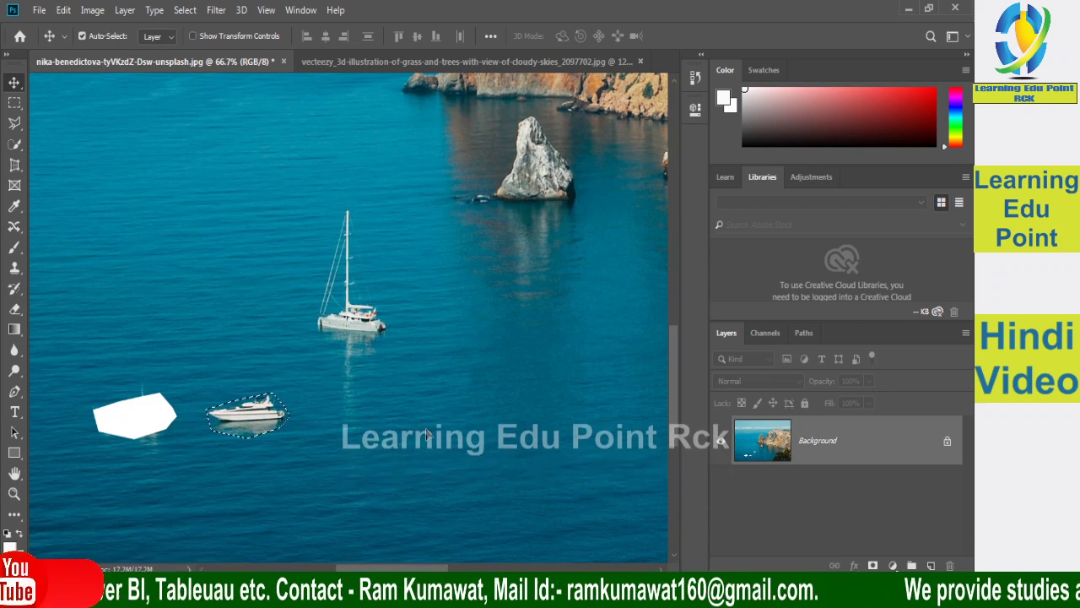
key("ctrl+z")
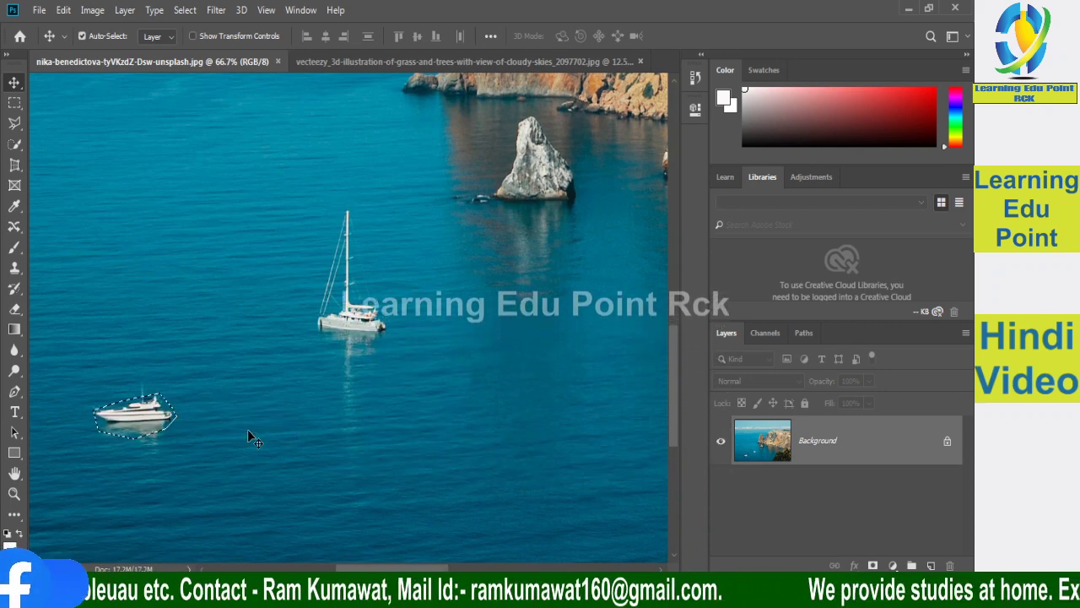
Drag the selected motorboat right across the water with Content-Aware Move and commit
right_click(15, 228)
left_click(85, 272)
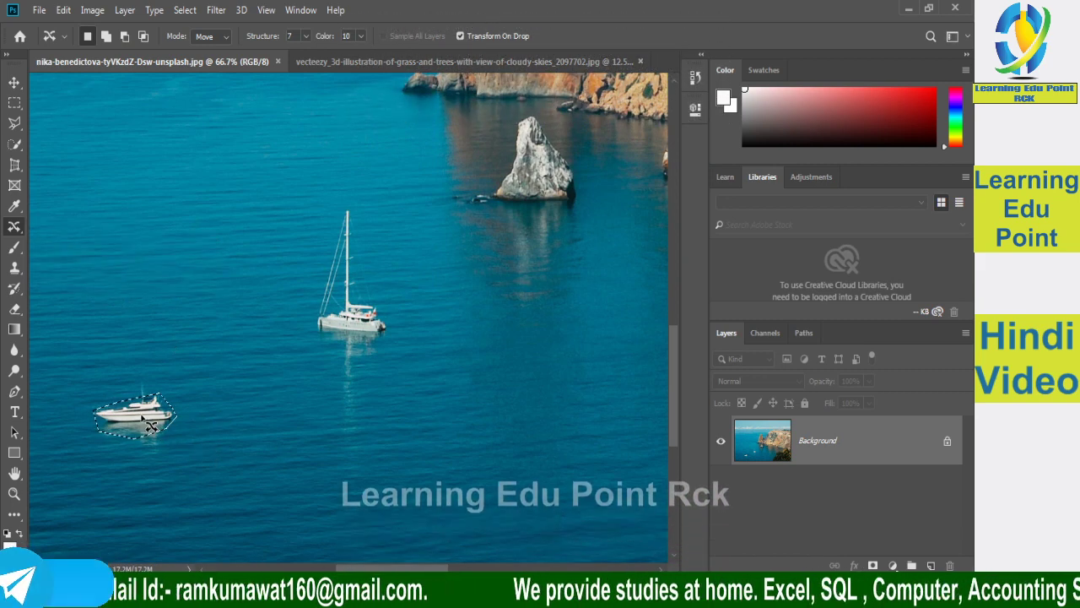
left_click_drag(149, 425, 239, 407)
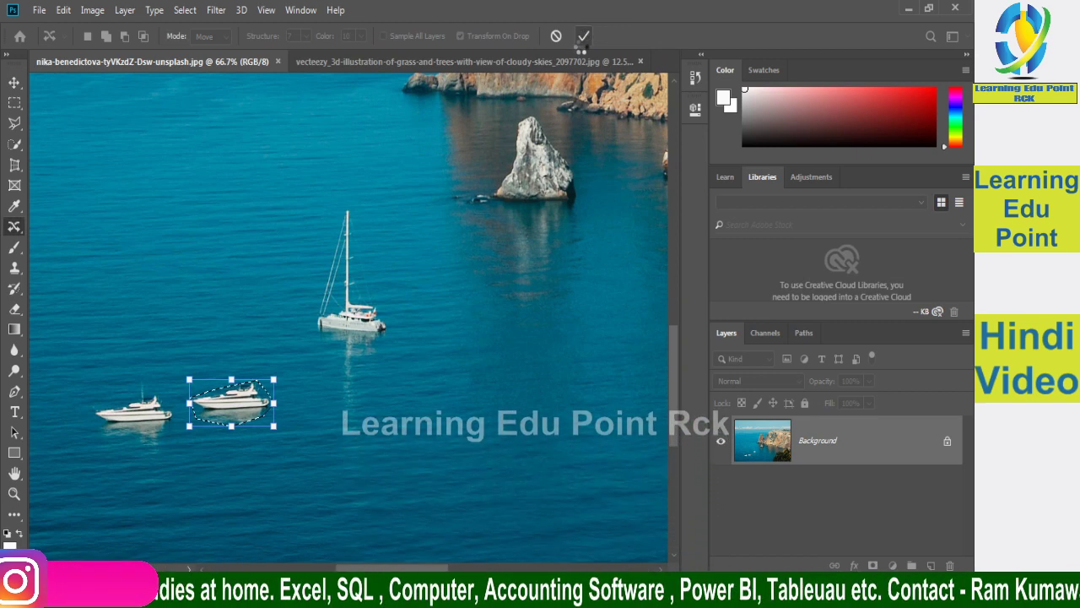
key("Return")
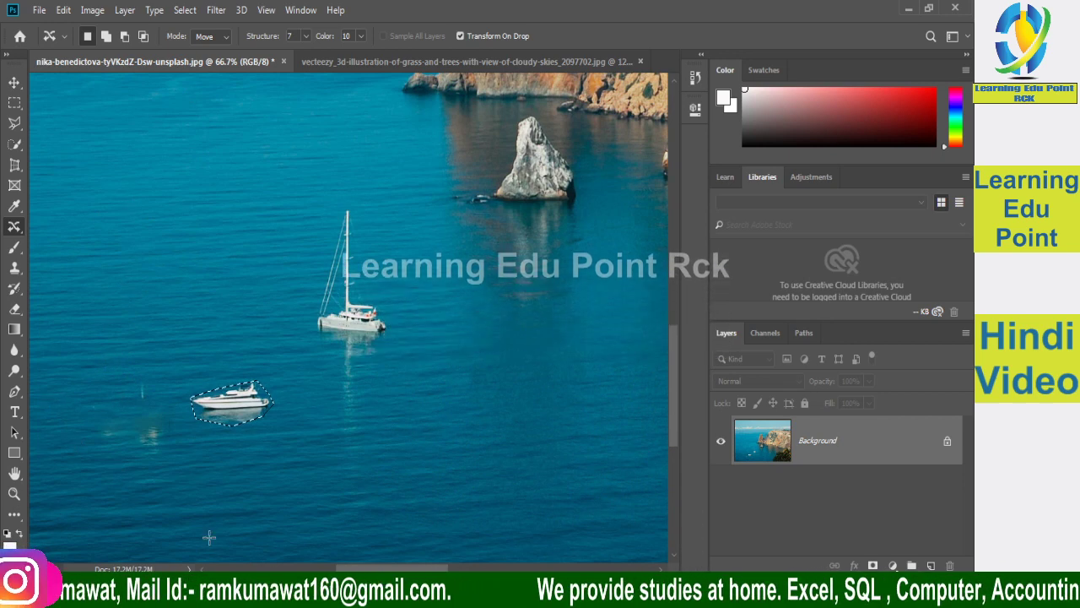
Re-select the motorboat, move it up and right, commit, and set Structure to 1
left_click(250, 414)
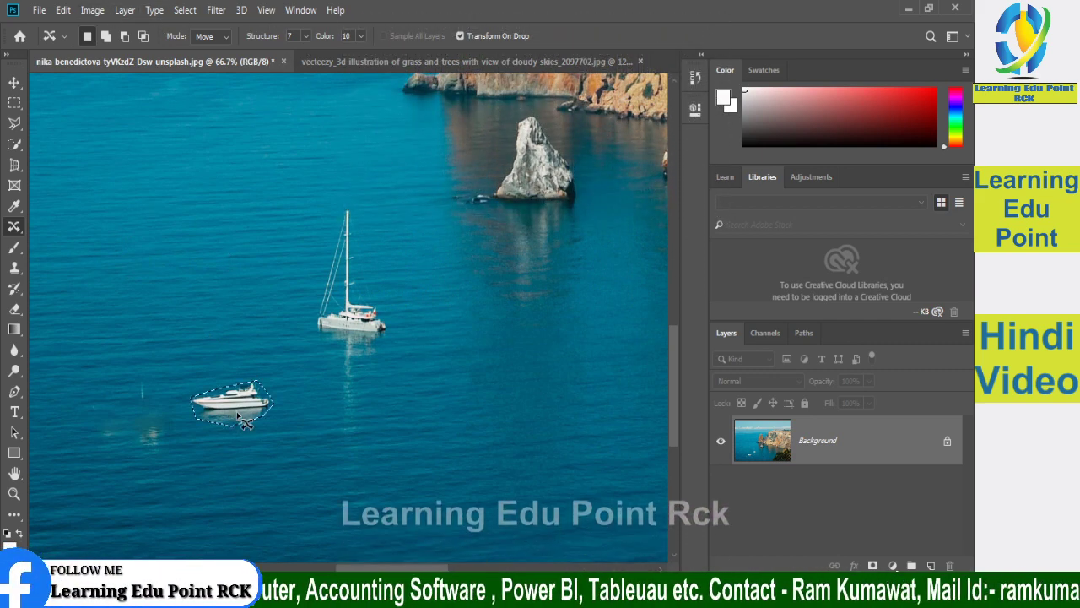
left_click_drag(235, 417, 233, 423)
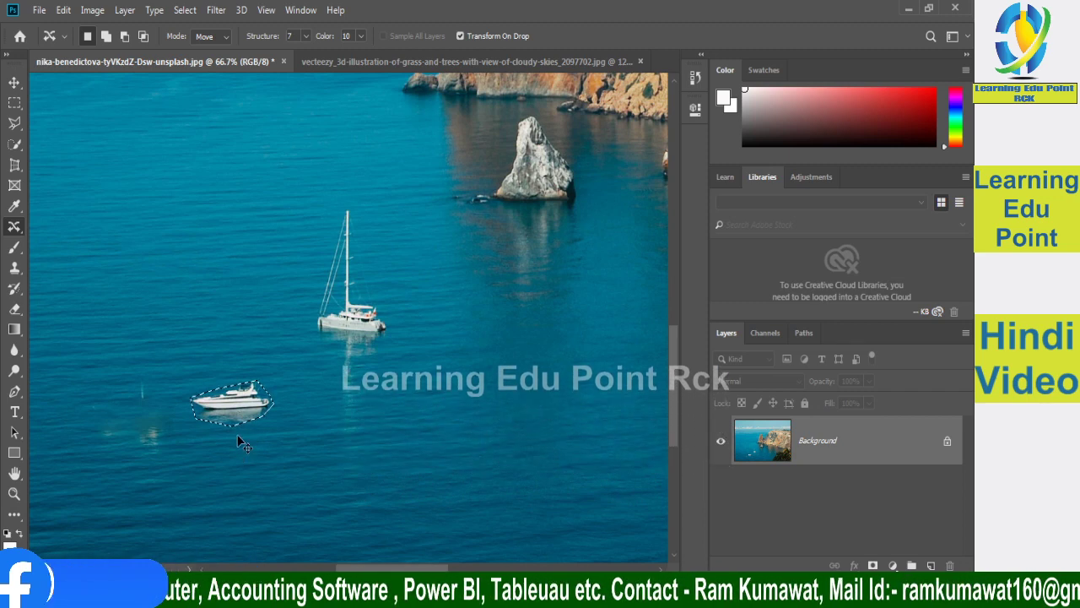
left_click_drag(239, 432, 141, 442)
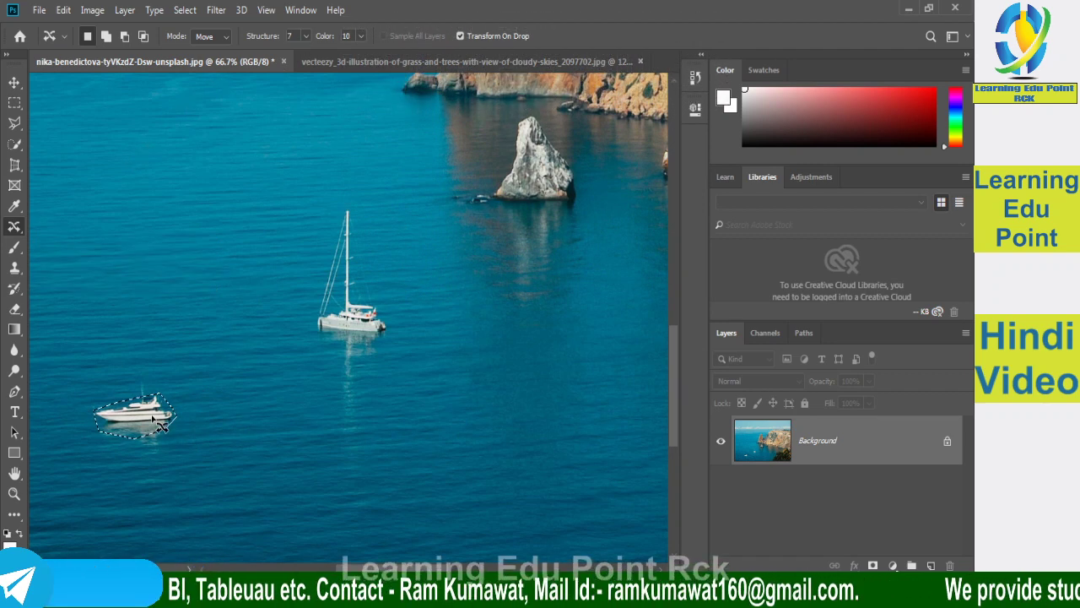
left_click_drag(160, 425, 264, 400)
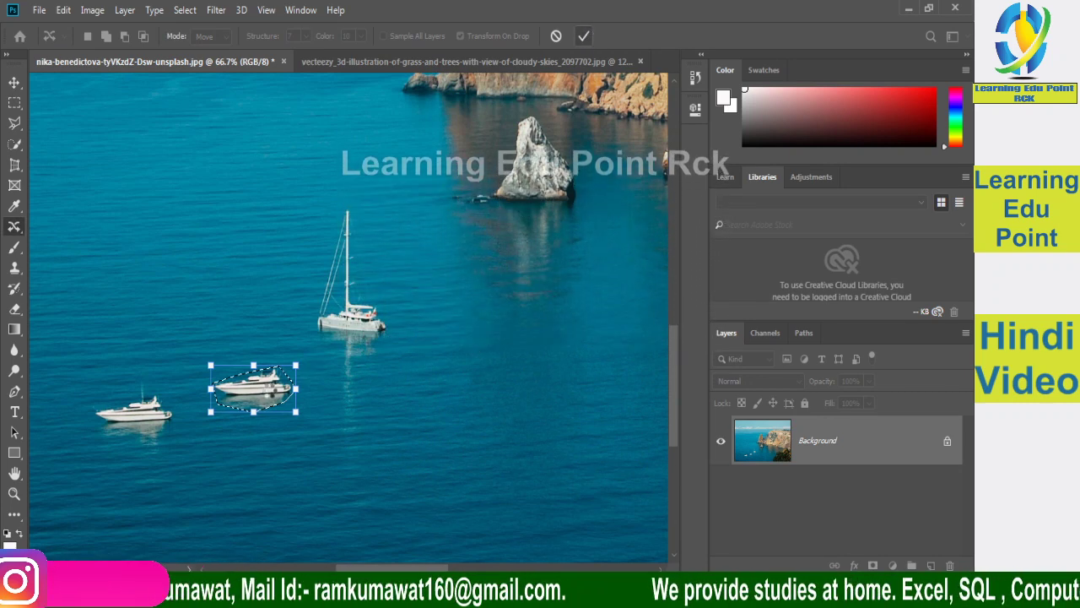
left_click(583, 35)
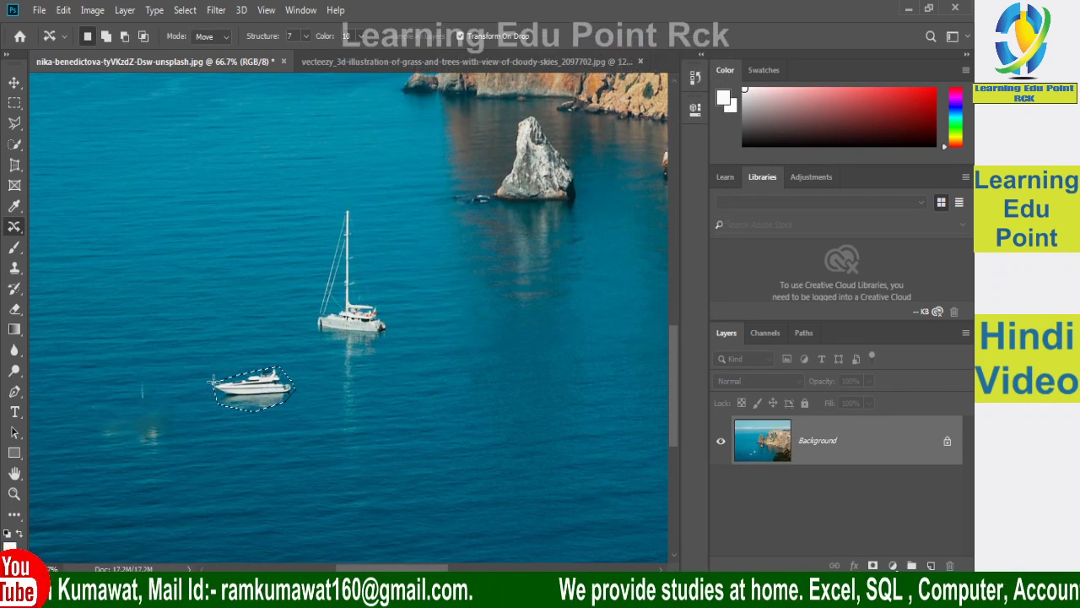
left_click(305, 36)
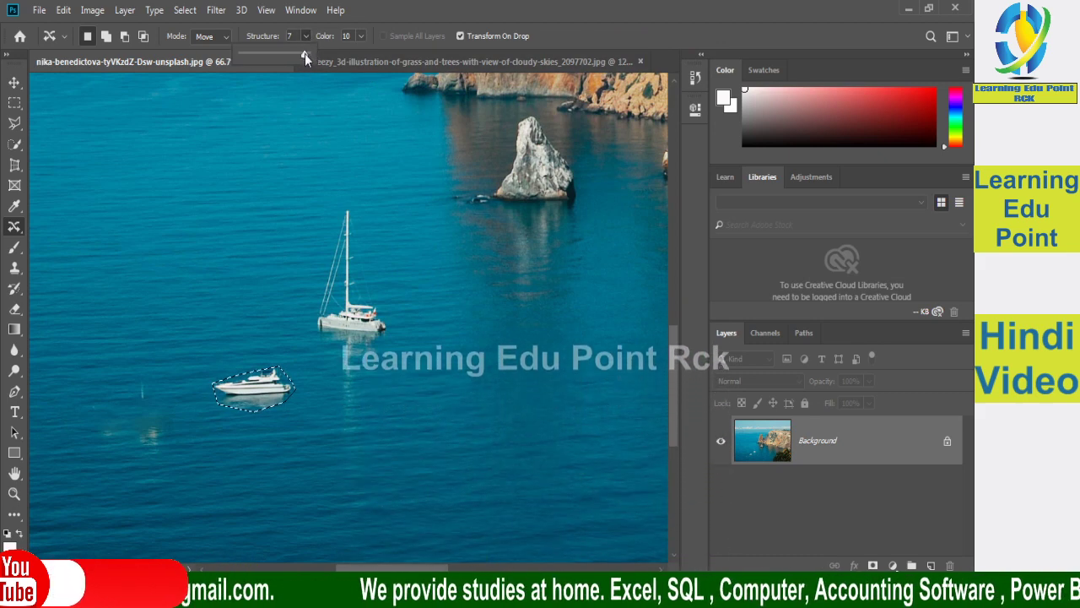
left_click_drag(305, 53, 239, 62)
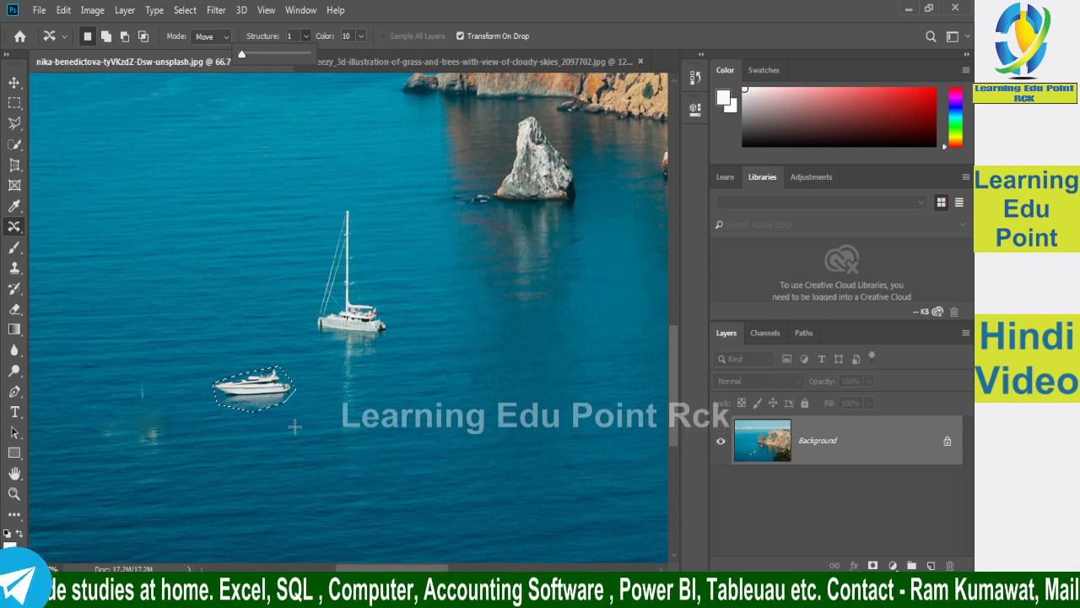
Zoom to 200% on the motorboat and raise Structure from 1 to 7
key("ctrl+plus")
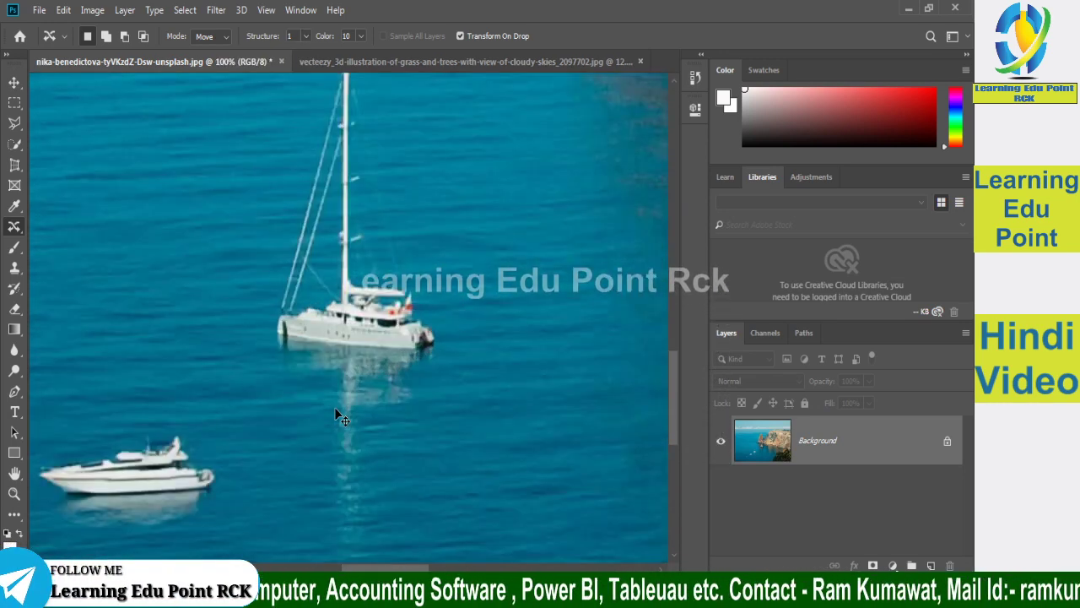
key("ctrl+plus")
left_click_drag(382, 568, 360, 568)
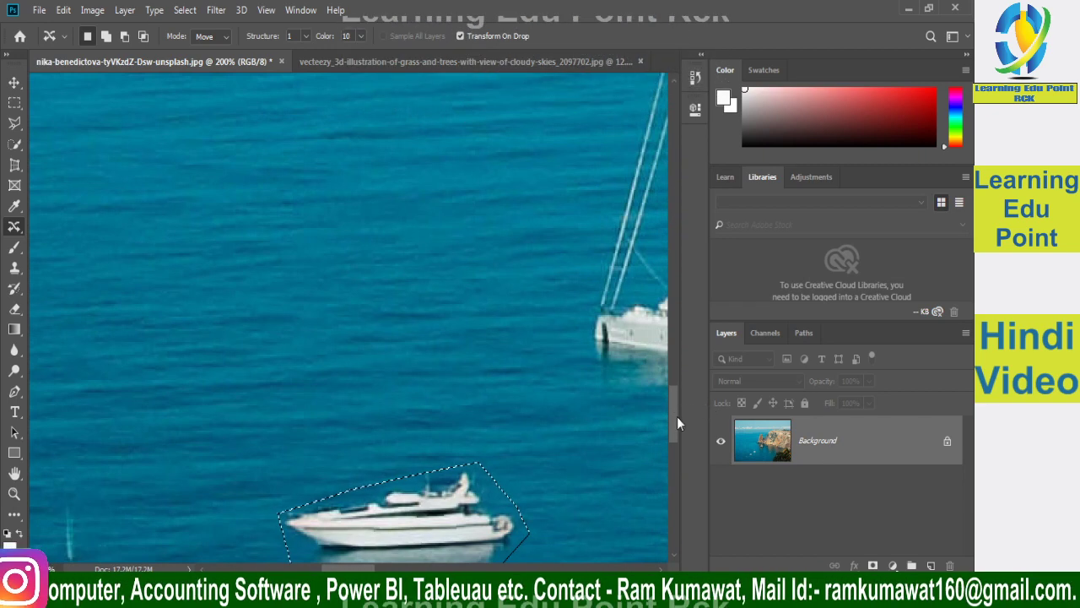
left_click_drag(677, 416, 675, 449)
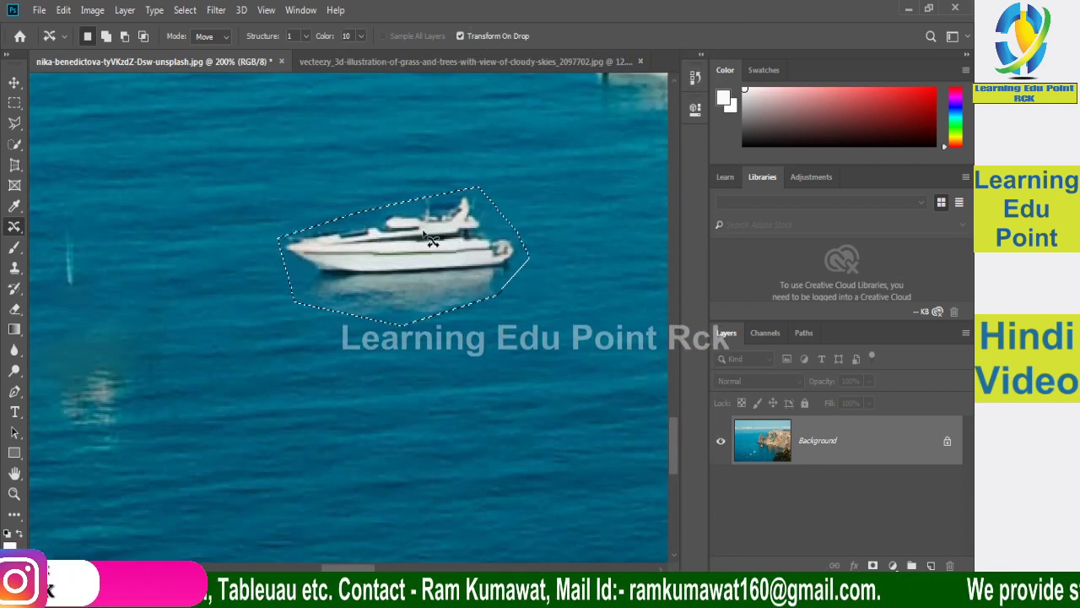
left_click(305, 35)
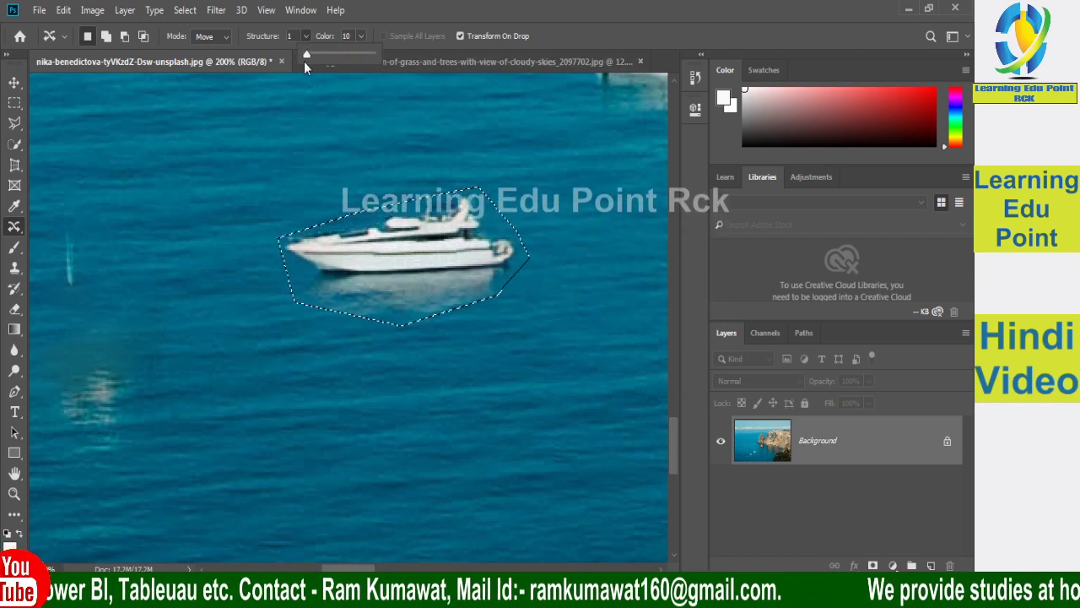
left_click_drag(306, 54, 342, 55)
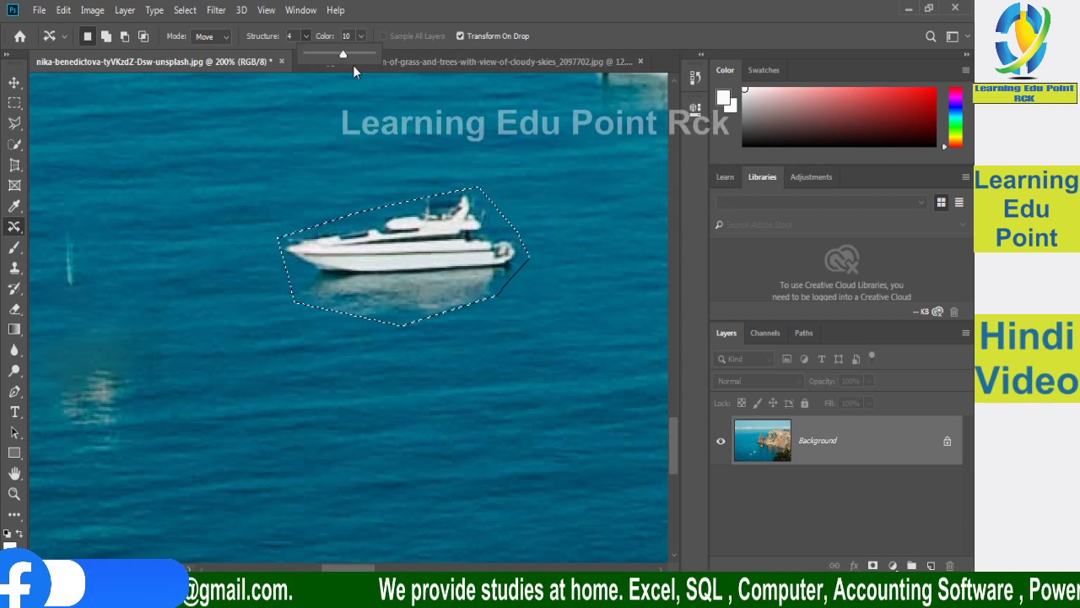
left_click_drag(344, 55, 384, 54)
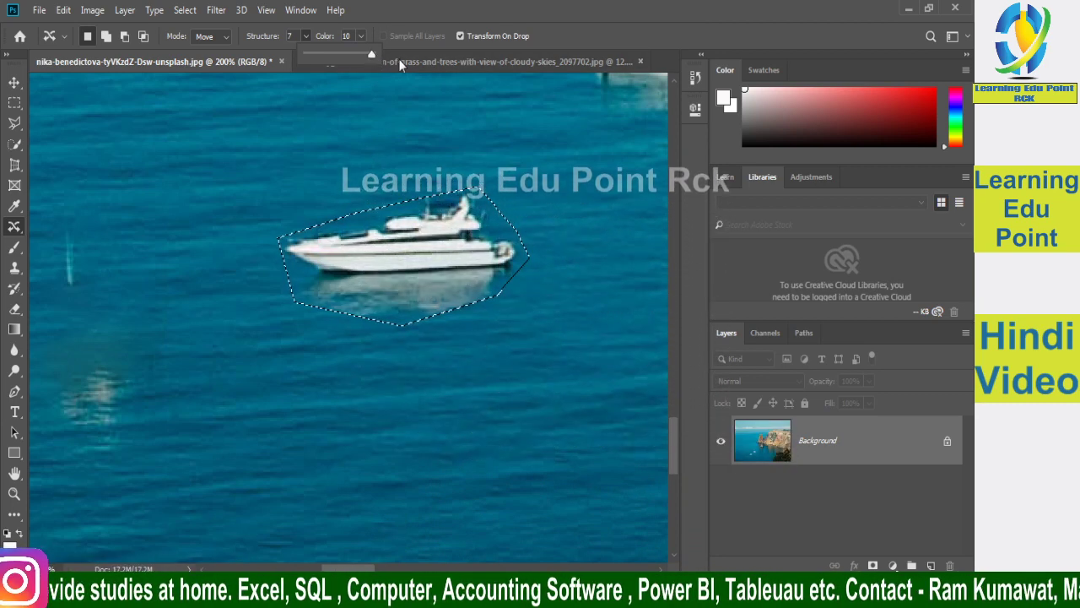
Re-enter Structure 7 in the adjuster and check the Color setting of 10
left_click(302, 34)
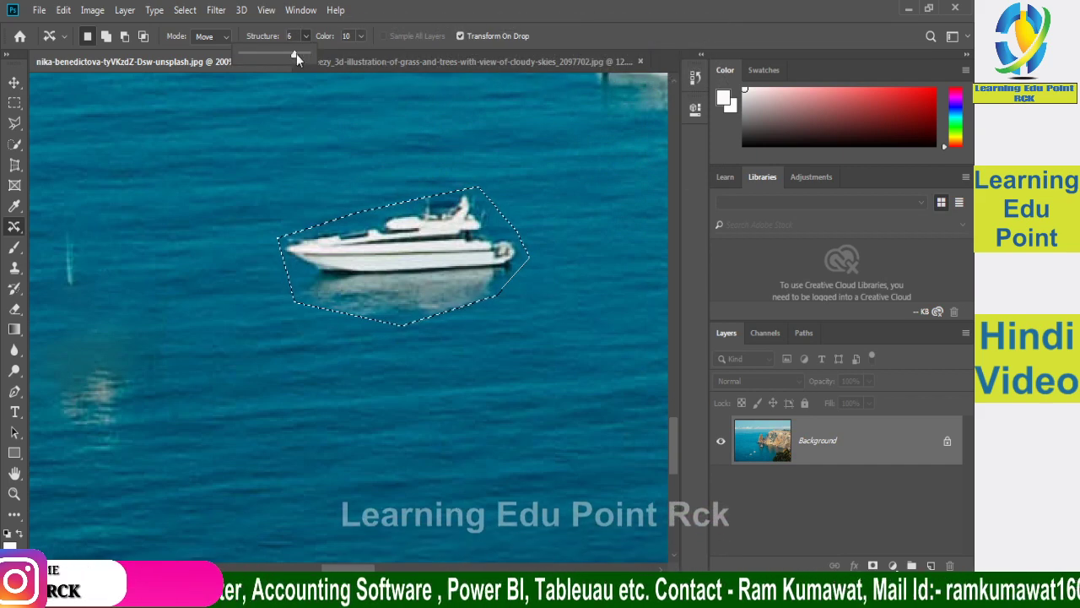
key("Delete")
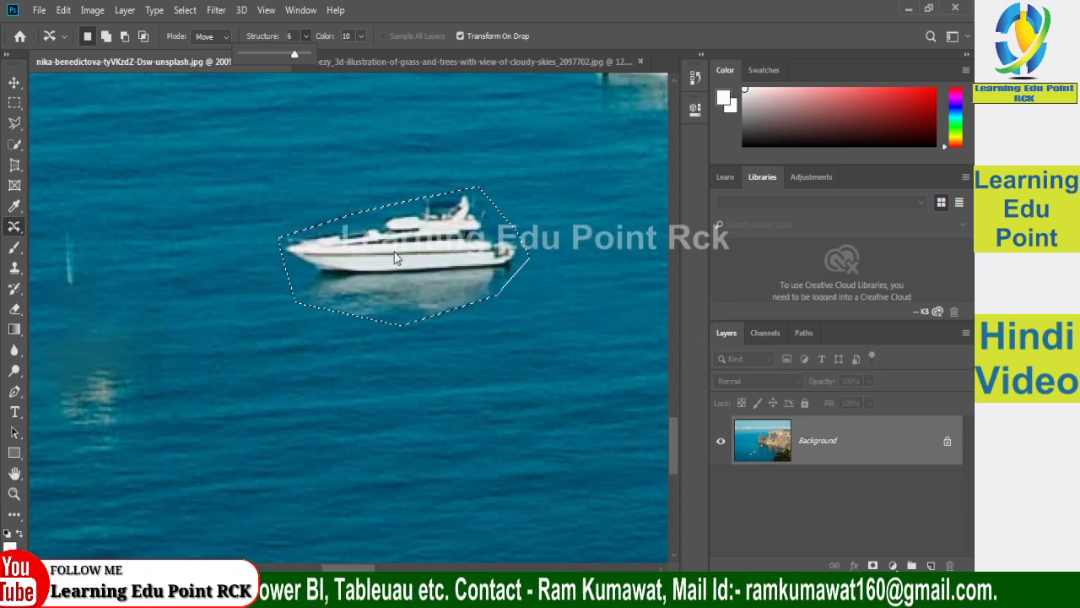
left_click_drag(293, 56, 338, 55)
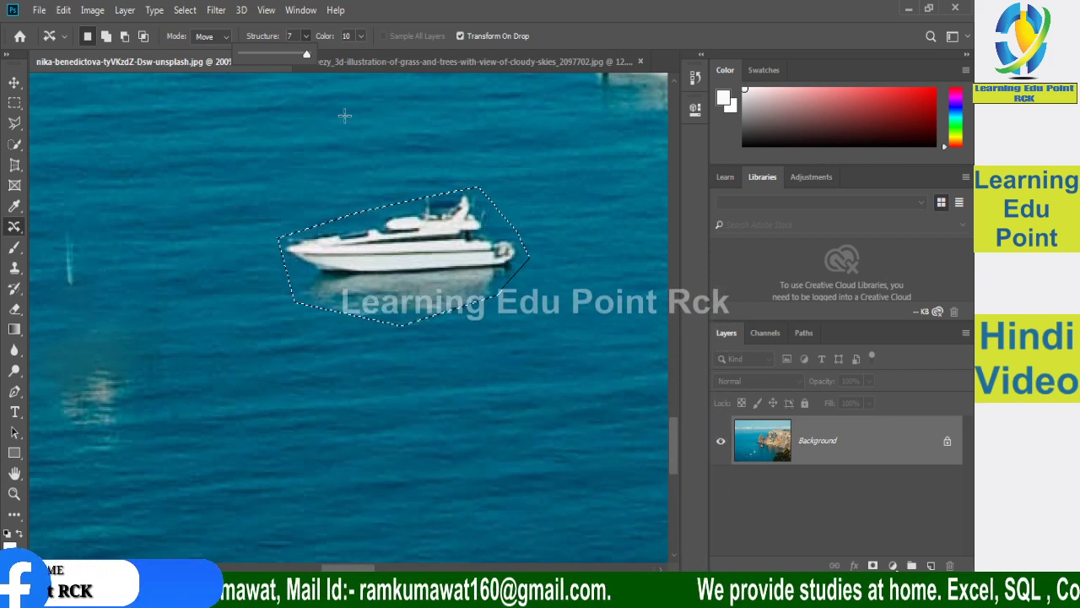
left_click(367, 3)
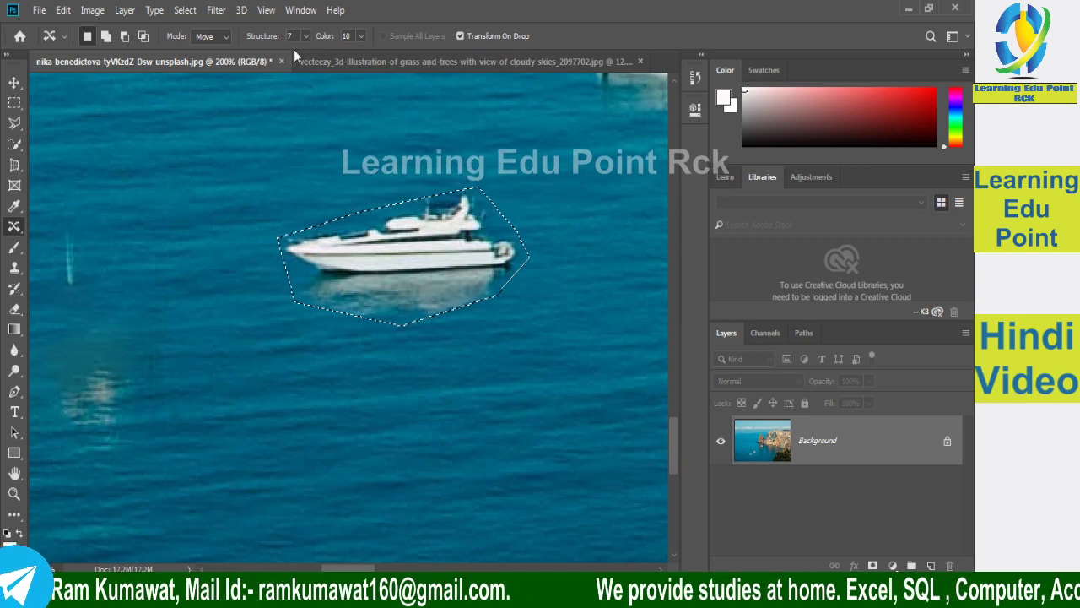
left_click(362, 36)
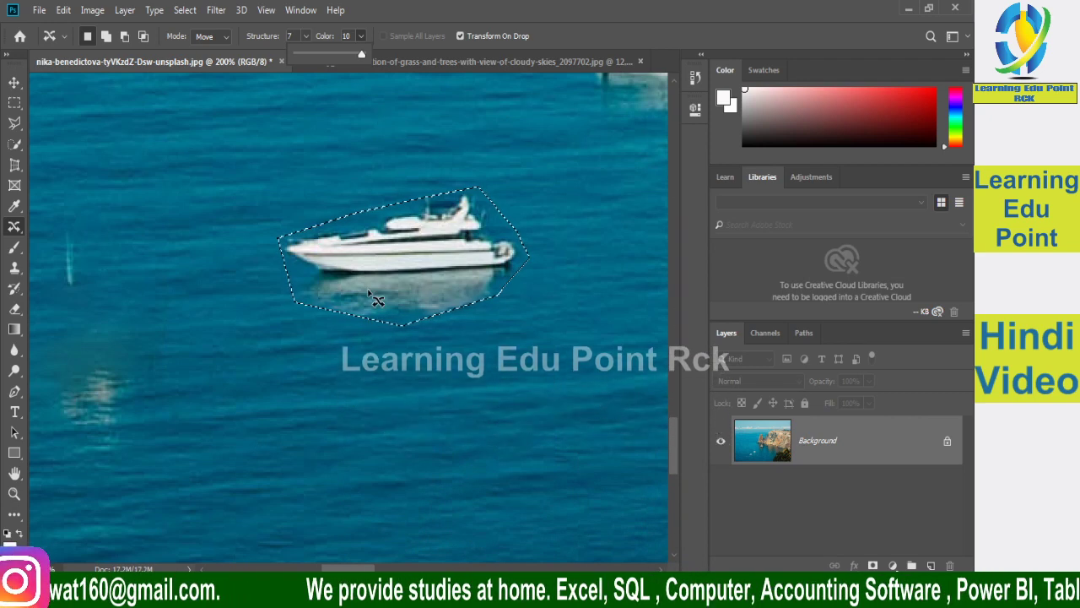
left_click_drag(361, 54, 296, 54)
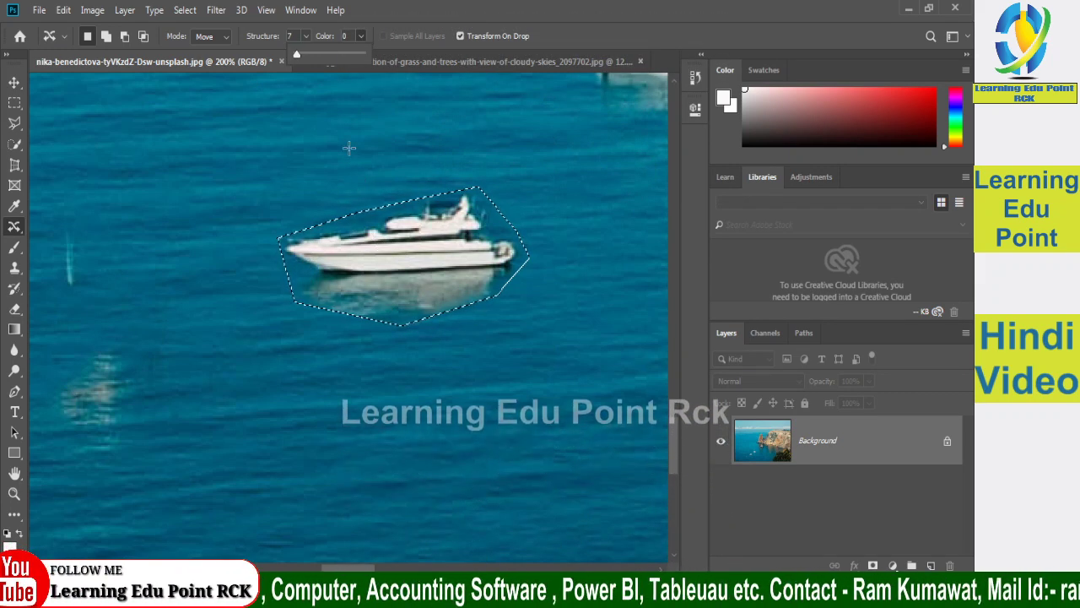
left_click_drag(296, 54, 322, 53)
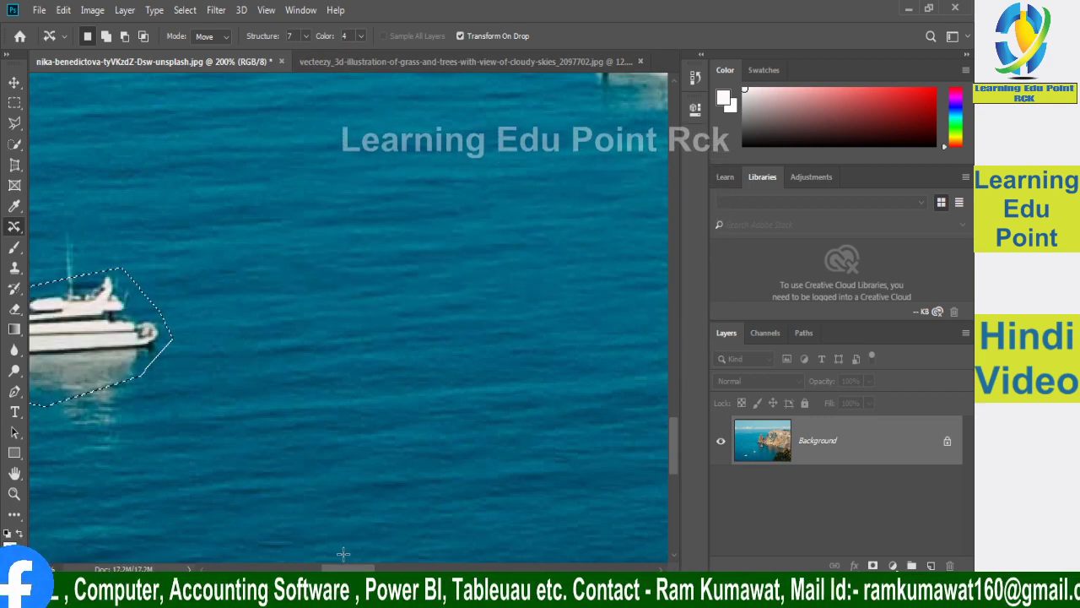
mouse_move(348, 565)
left_mouse_down()
mouse_move(322, 561)
mouse_move(336, 567)
left_mouse_up()
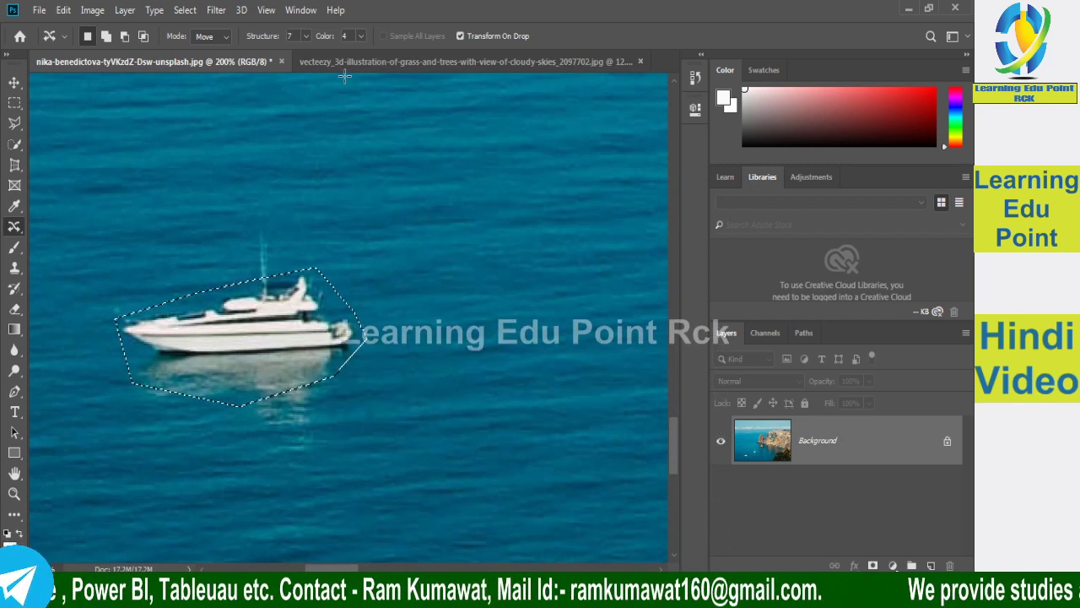
left_click(360, 35)
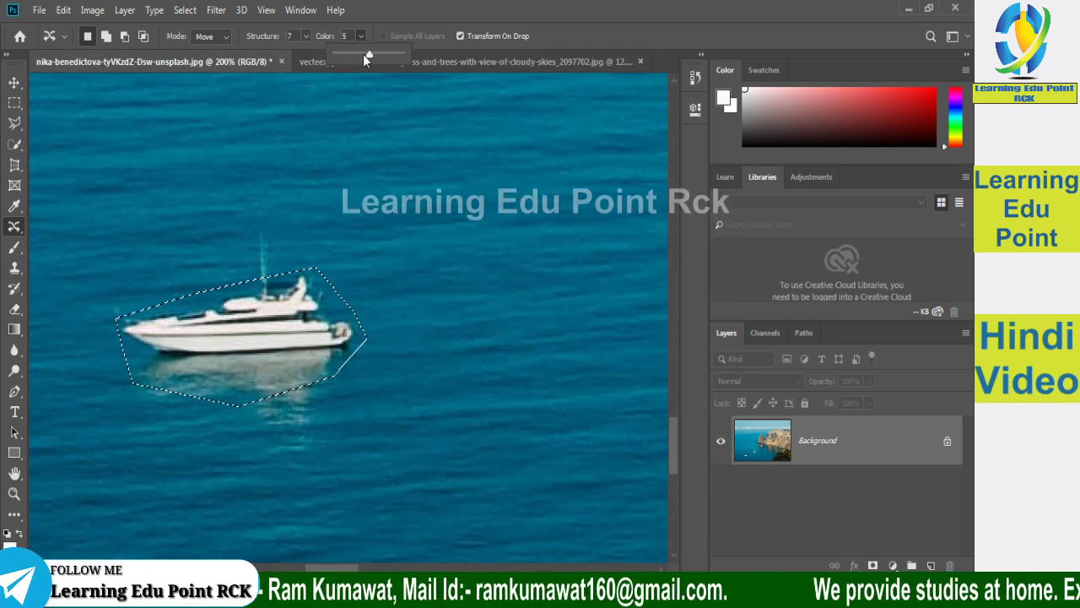
left_click_drag(357, 54, 380, 54)
left_click(381, 9)
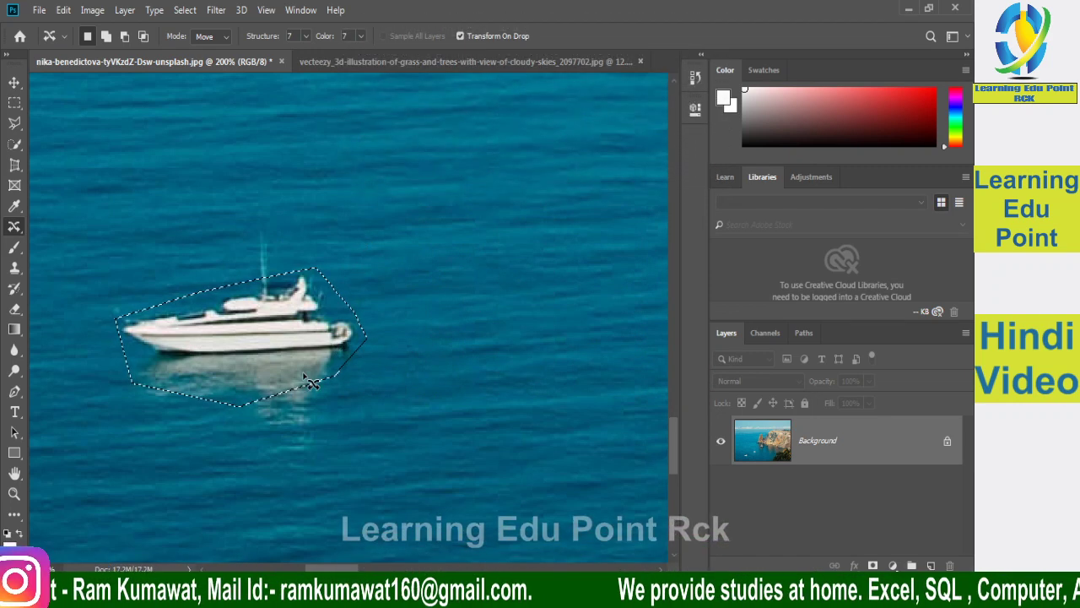
left_click(362, 35)
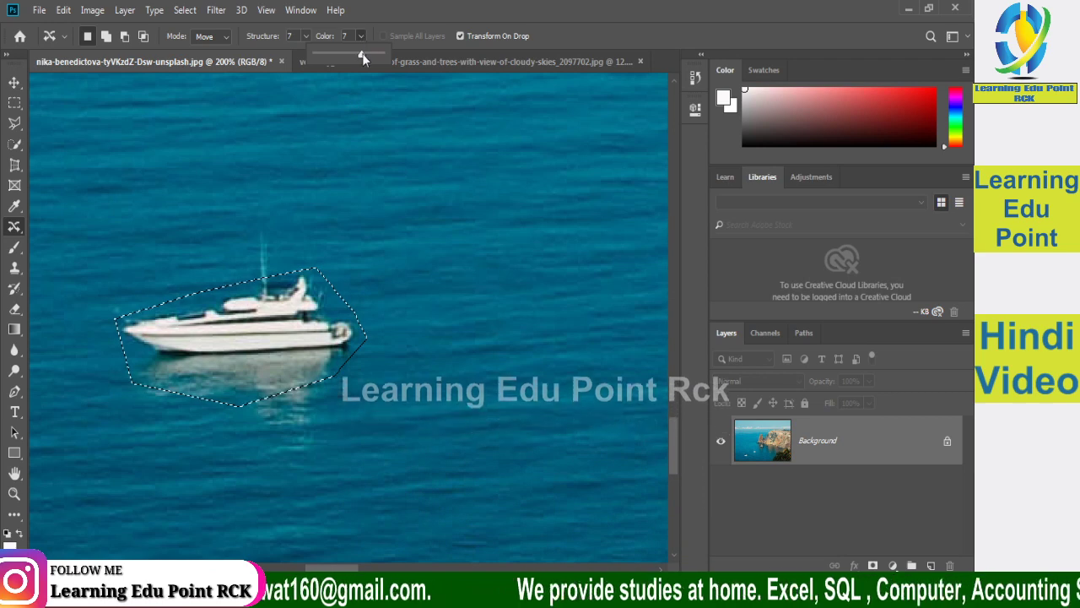
left_click_drag(362, 55, 398, 56)
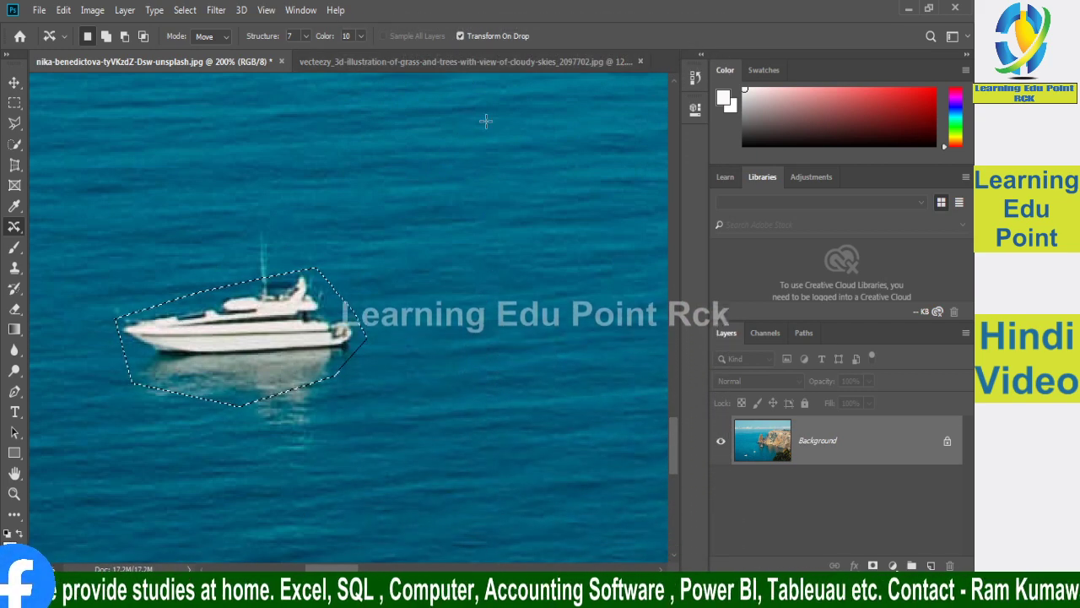
Drag the motorboat down into the lower open sea, commit the move, and zoom out
left_click(461, 37)
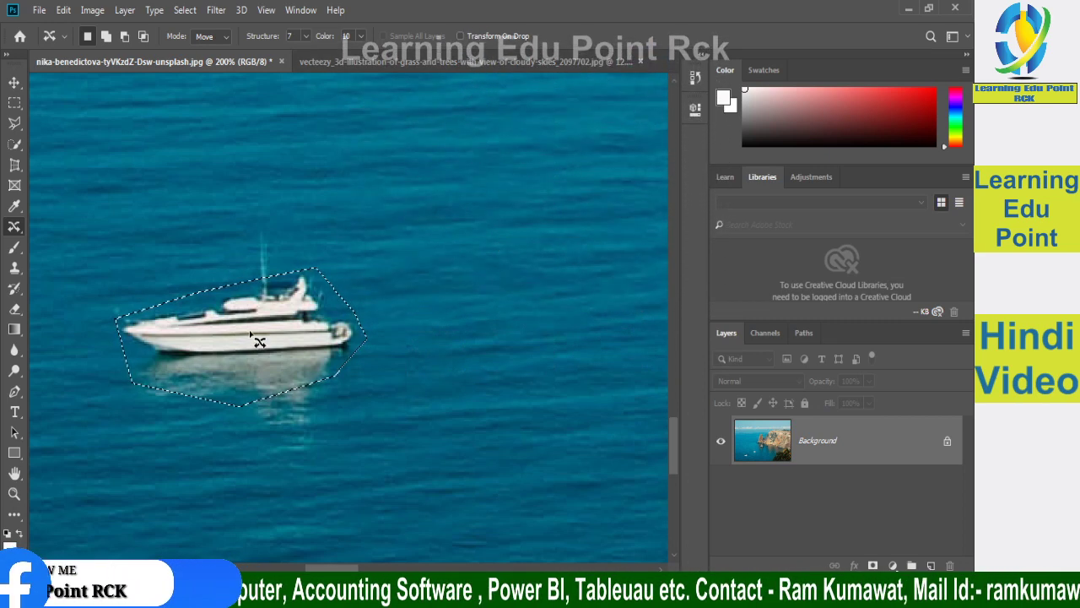
left_click_drag(259, 325, 488, 207)
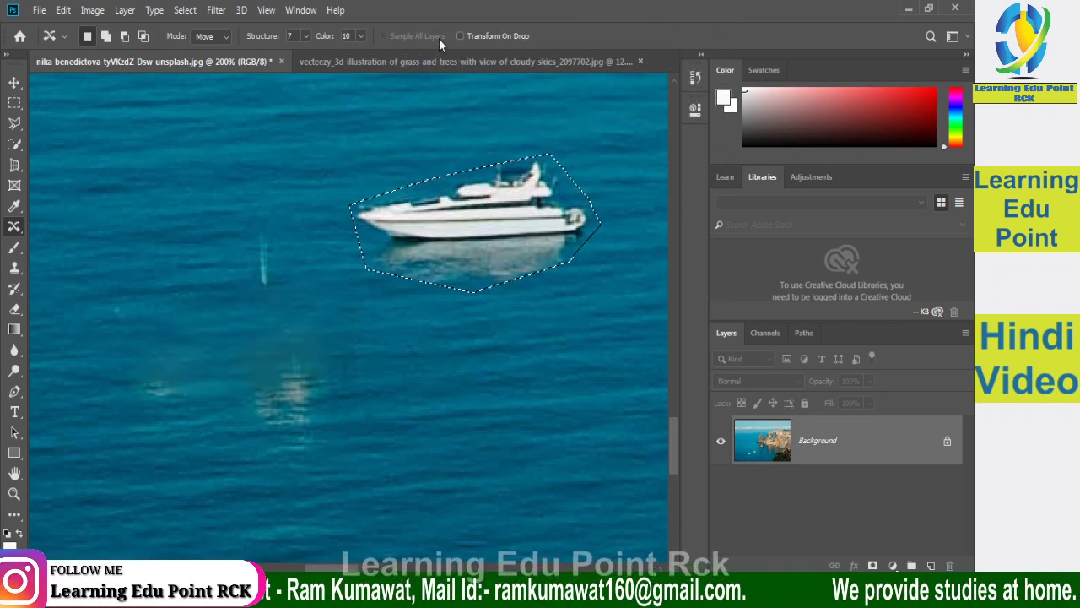
left_click(463, 36)
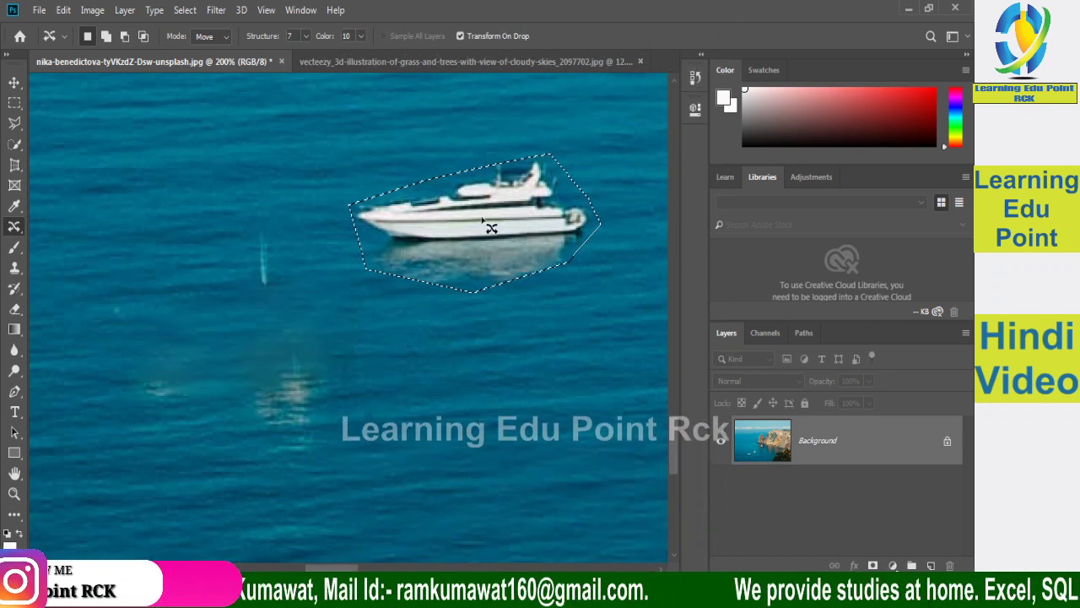
left_click_drag(489, 226, 451, 458)
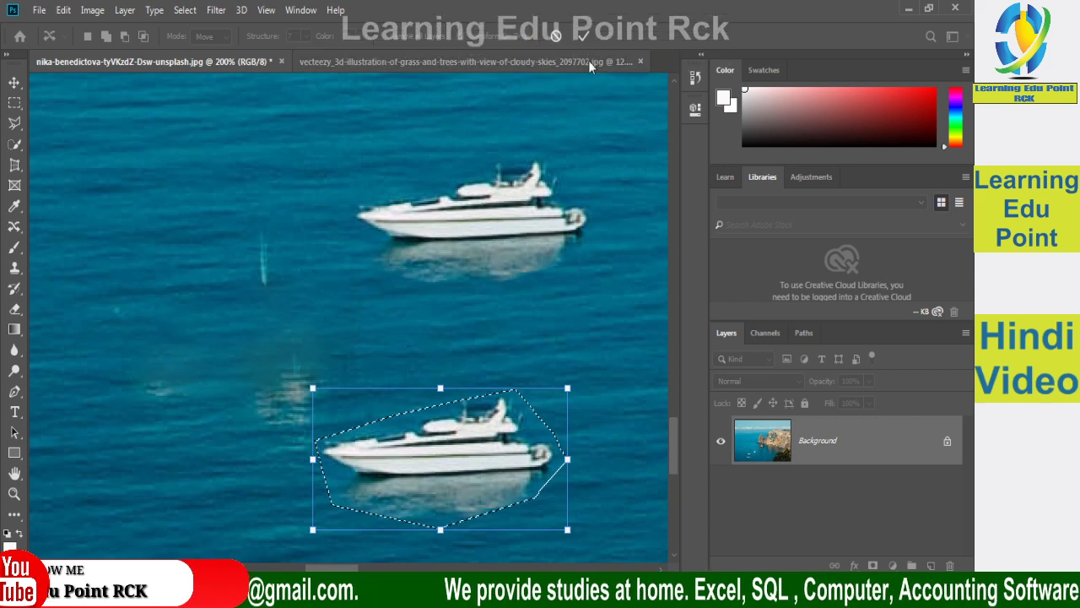
left_click(585, 36)
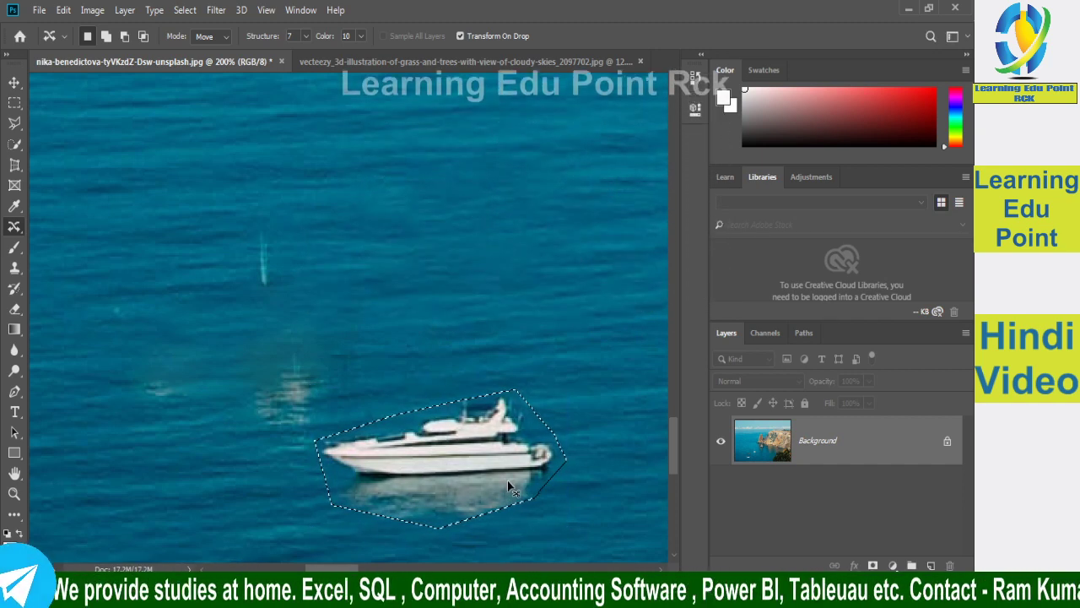
key("ctrl+d")
key("ctrl+minus")
key("ctrl+minus")
Review the Move/Extend mode list keeping Move, deselect the boat, and open the tree illustration
key("ctrl+shift+d")
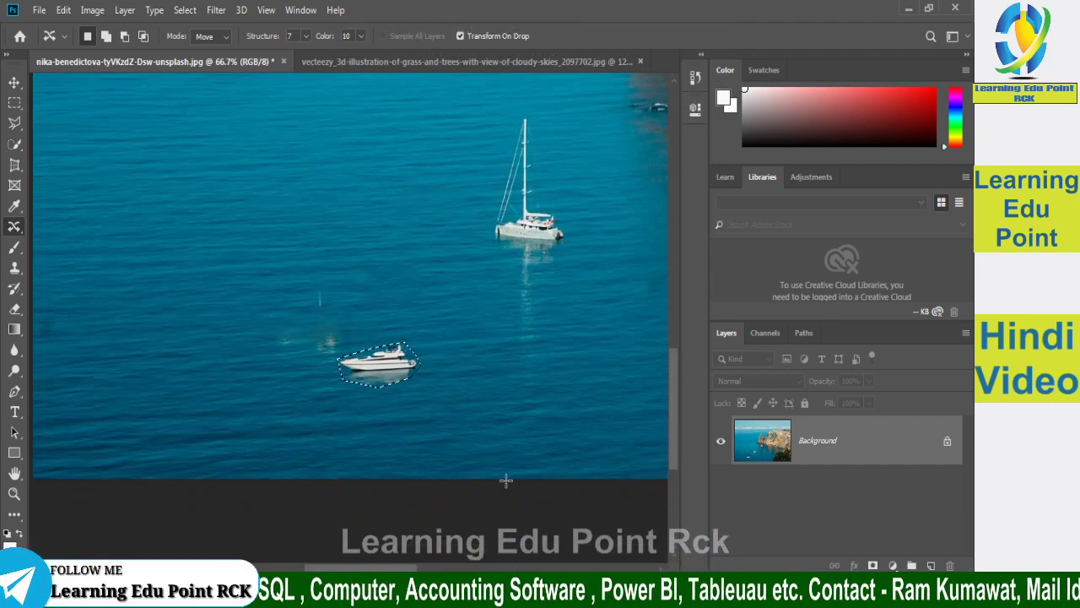
key("ctrl+plus")
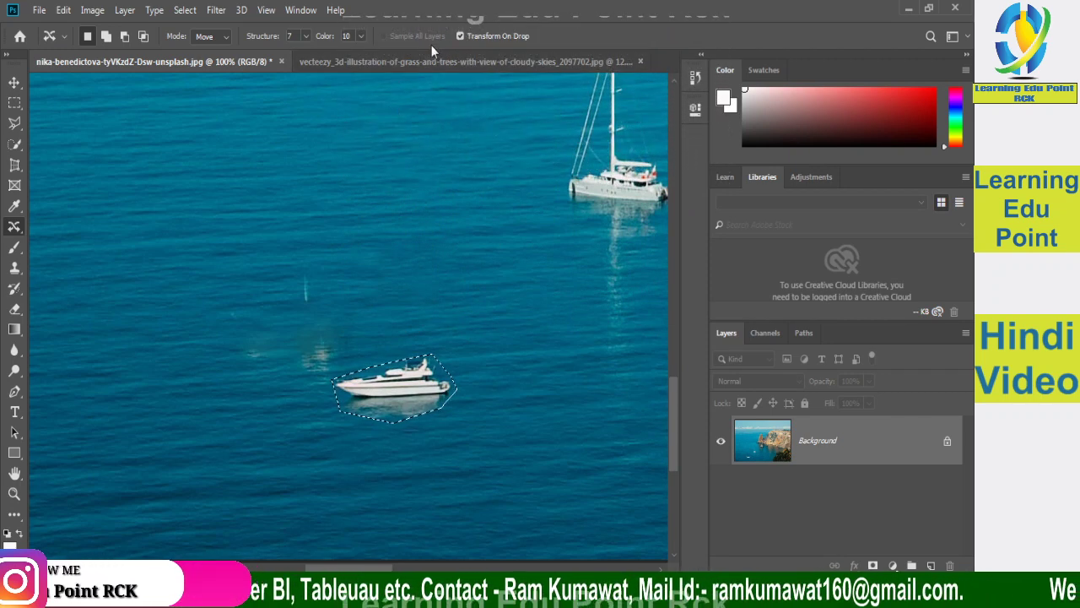
left_click(228, 37)
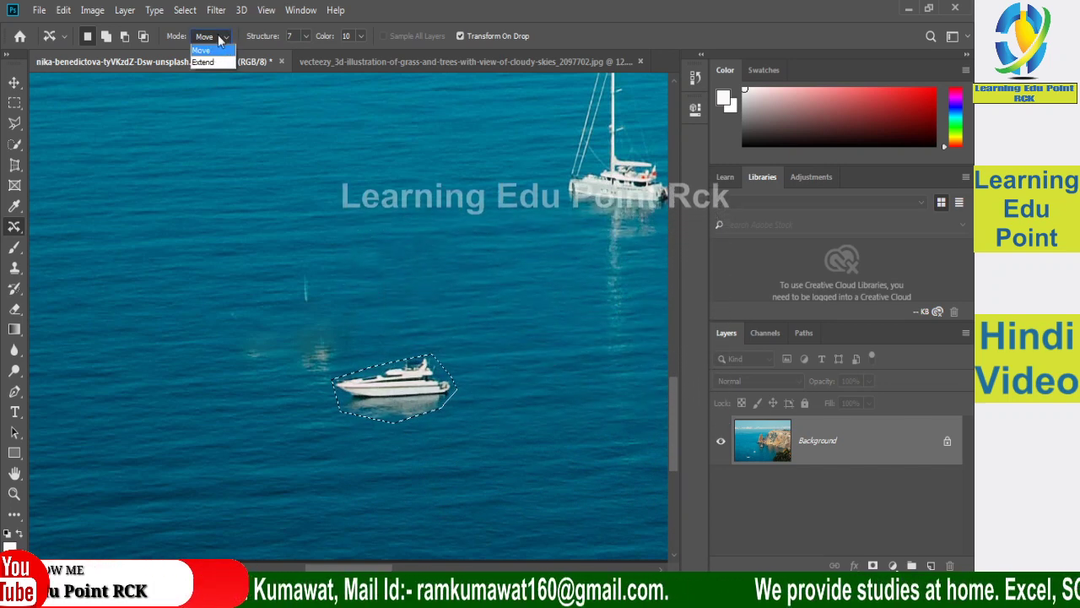
left_click(221, 39)
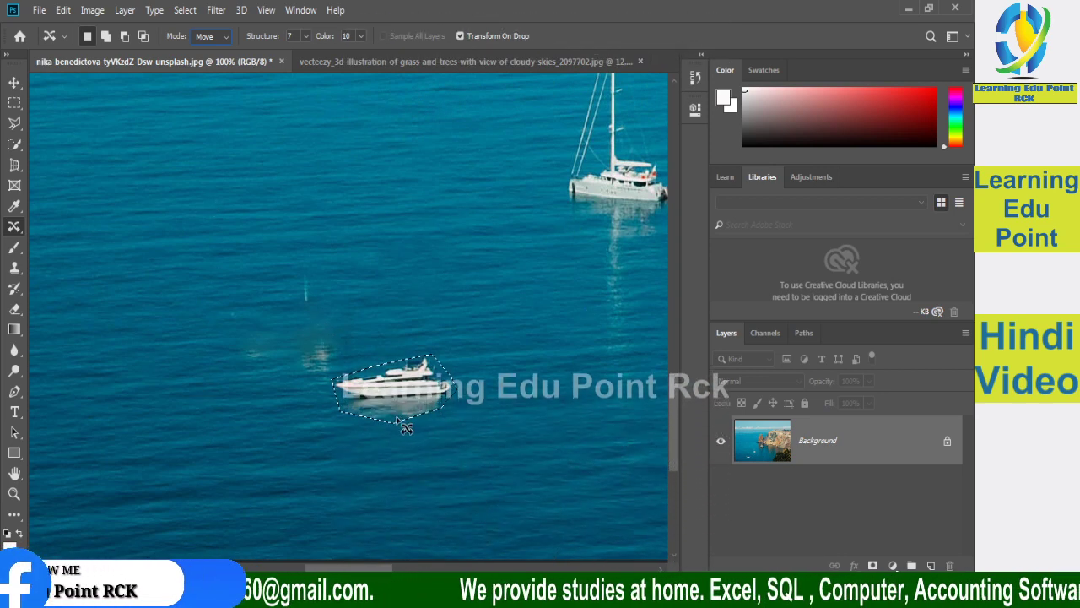
left_click(224, 38)
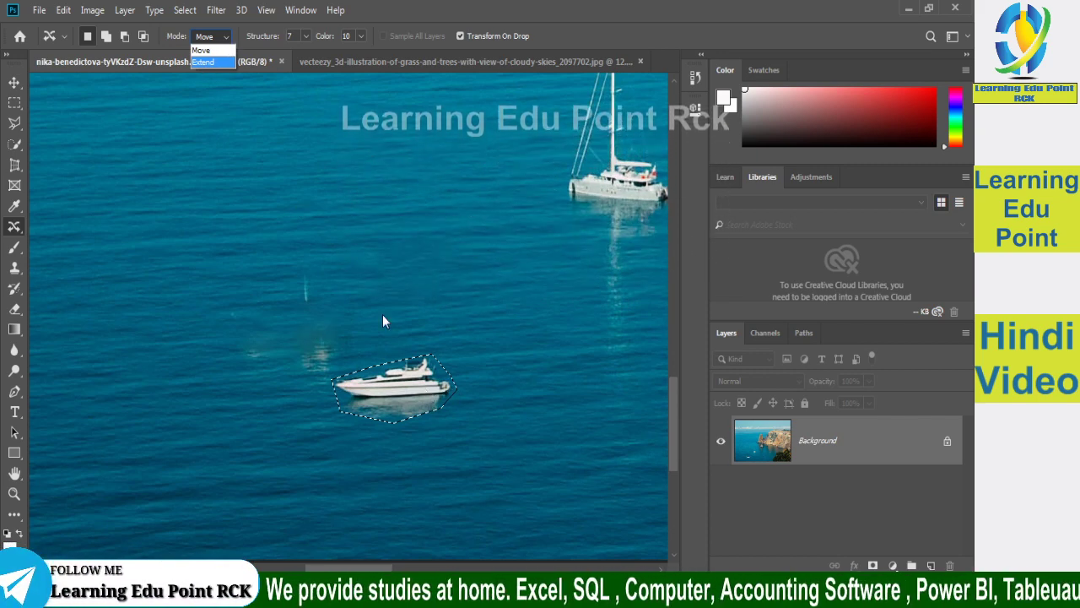
left_click(90, 35)
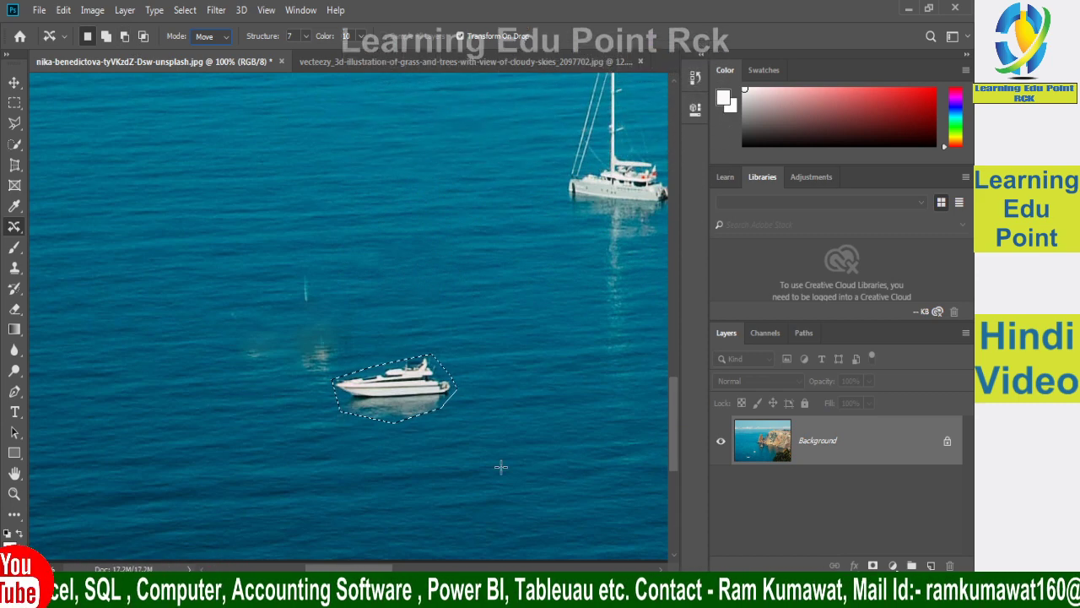
key("ctrl+d")
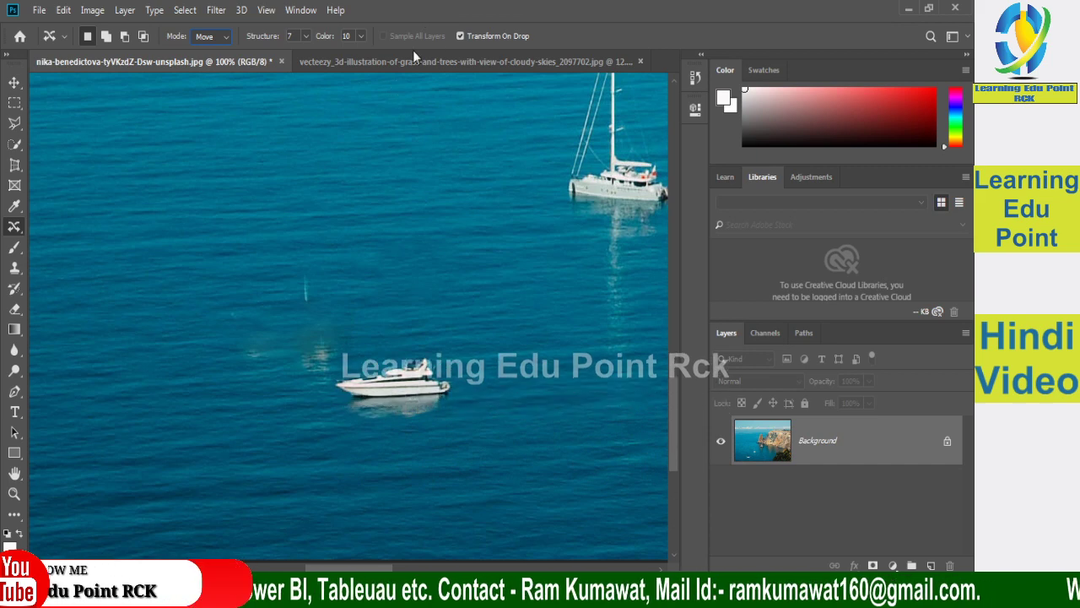
left_click(382, 66)
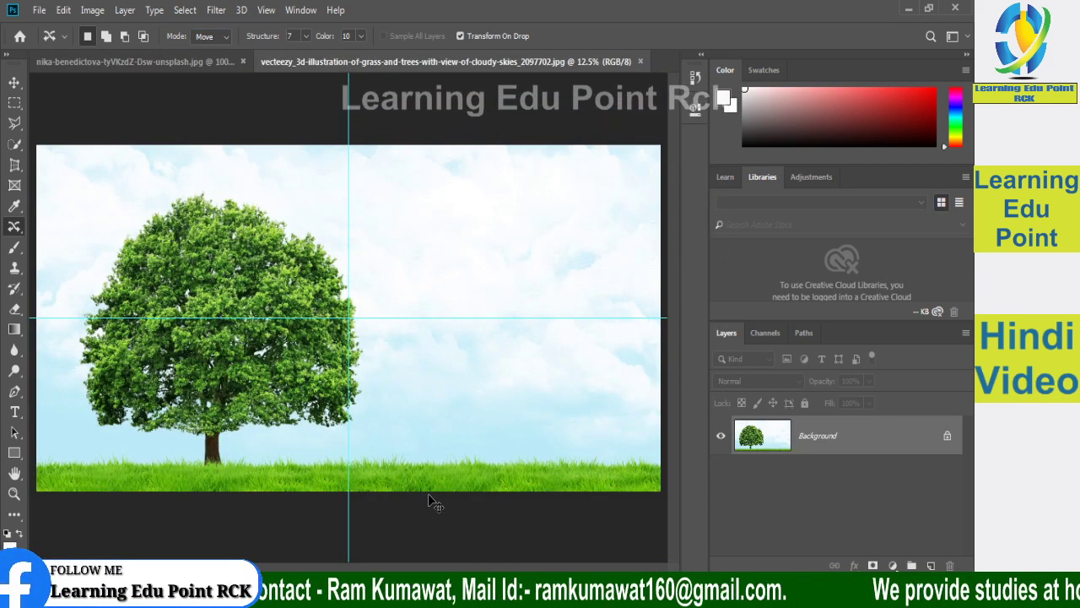
Zoom to fit the whole tree, leave Mode on Move, and choose the Polygonal Lasso Tool
key("ctrl+plus")
key("ctrl+plus")
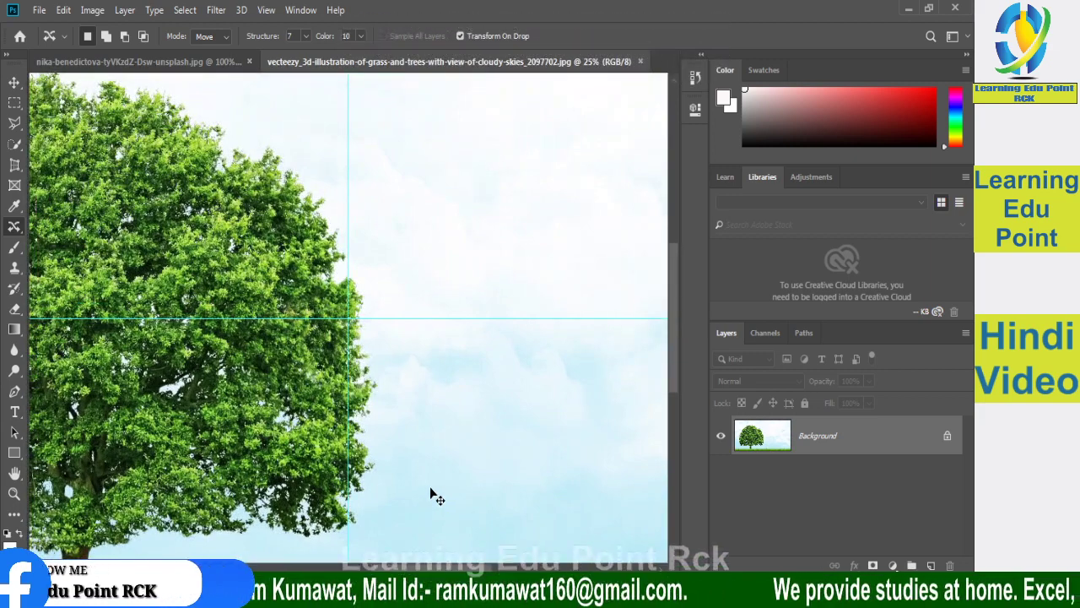
key("ctrl+minus")
scroll(349, 318, "left", 5)
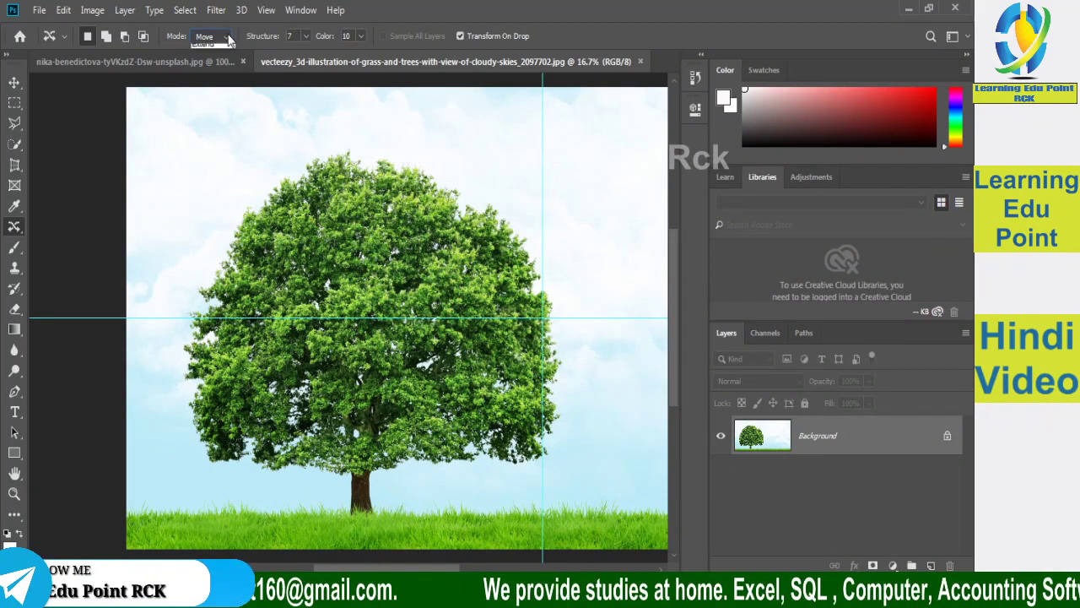
left_click(226, 36)
left_click(215, 50)
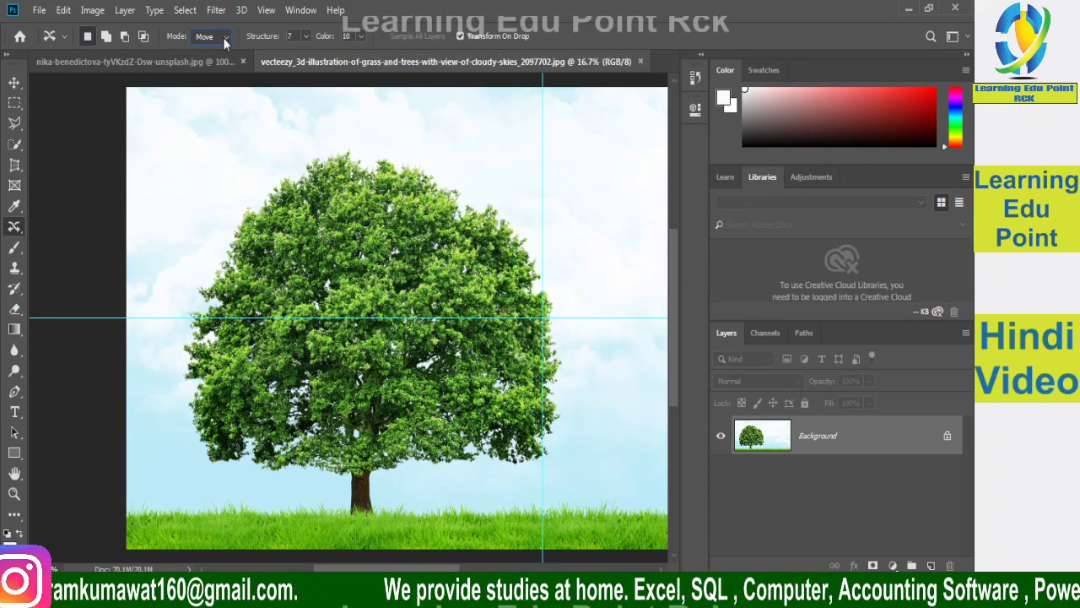
right_click(15, 122)
left_click(55, 141)
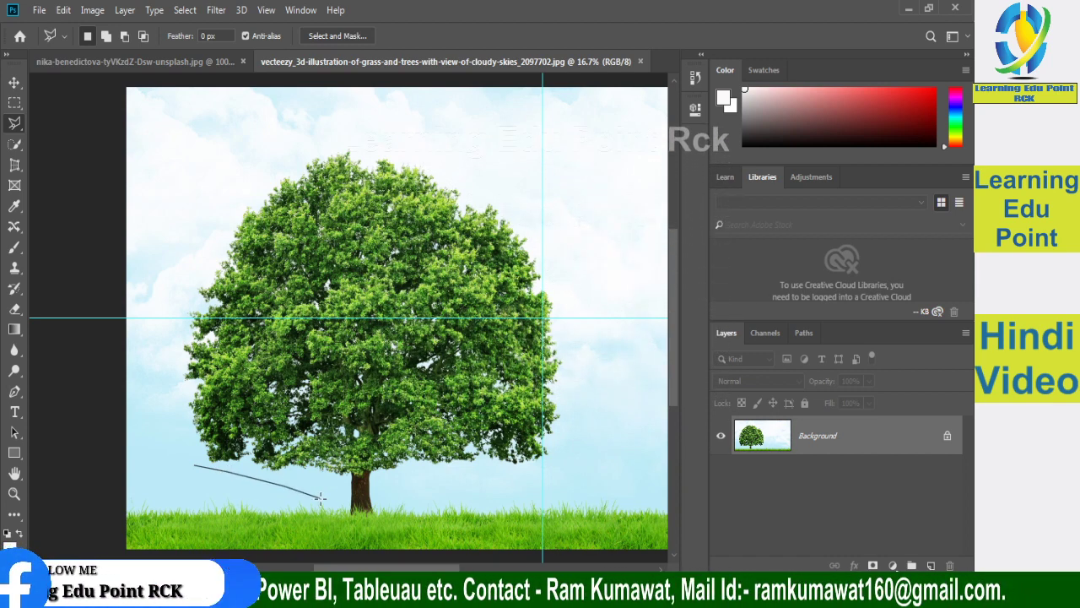
Trace the polygon from the trunk base up the tree's right side to above the crown
left_click(398, 498)
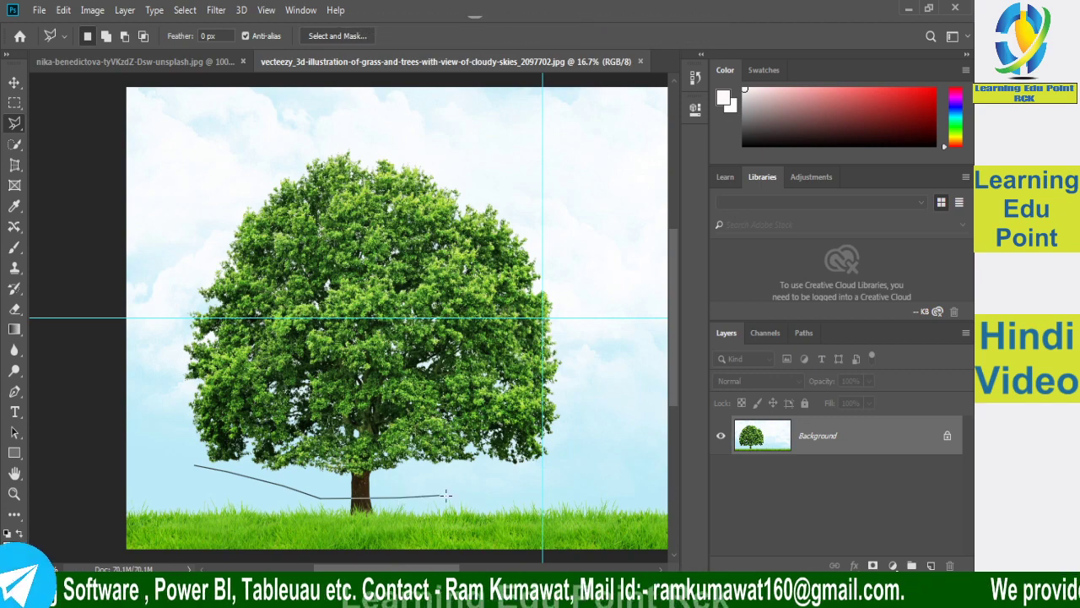
left_click(413, 477)
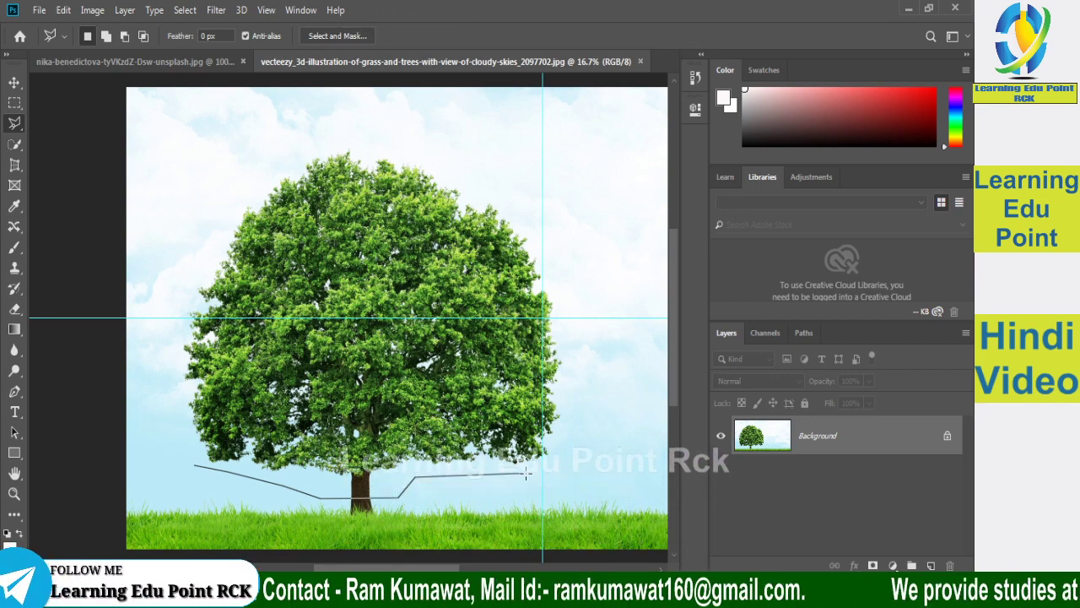
left_click(543, 467)
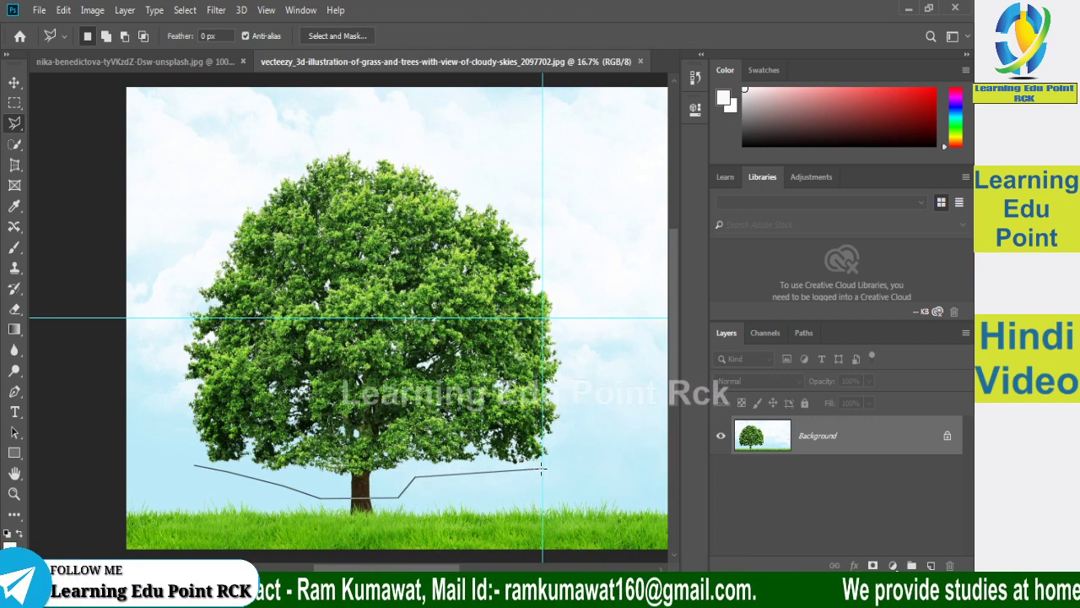
left_click(571, 425)
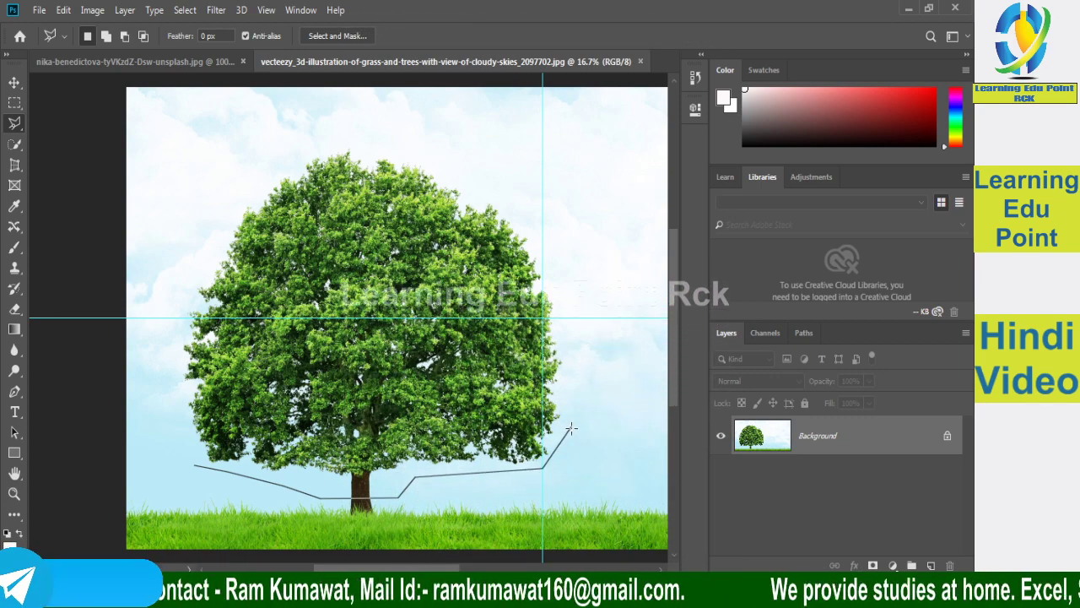
left_click(571, 329)
left_click(556, 260)
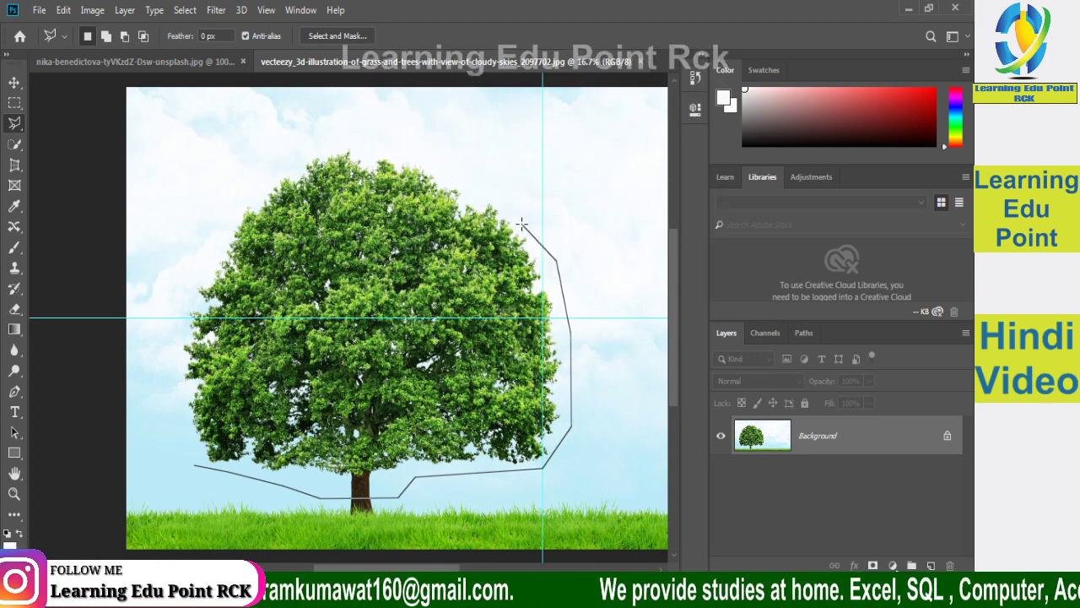
left_click(523, 221)
left_click(456, 171)
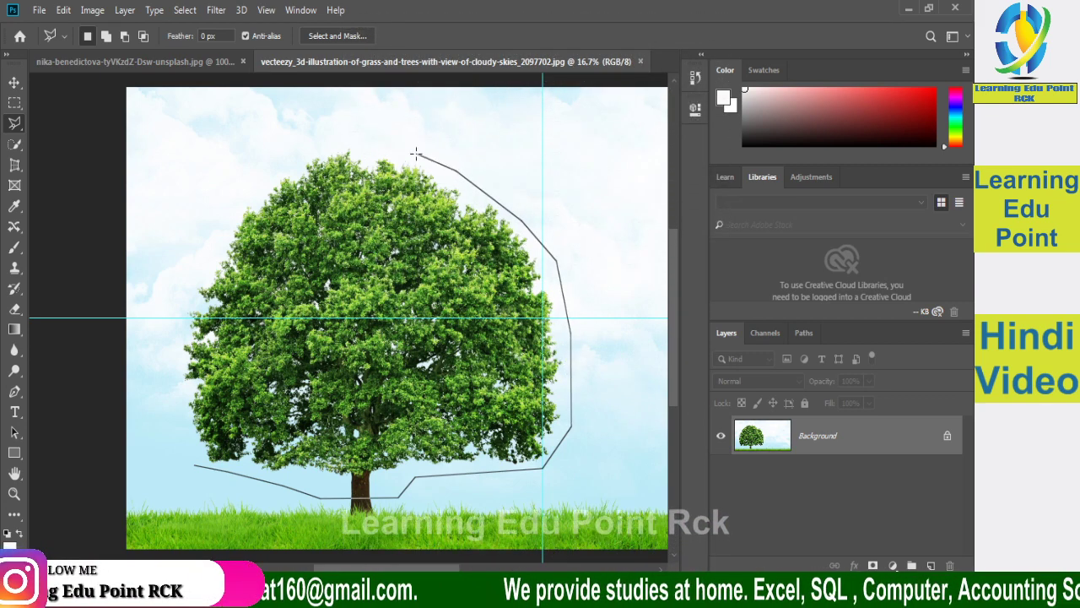
Continue the outline through the sky and down the left side, closing it near the trunk
left_click(368, 132)
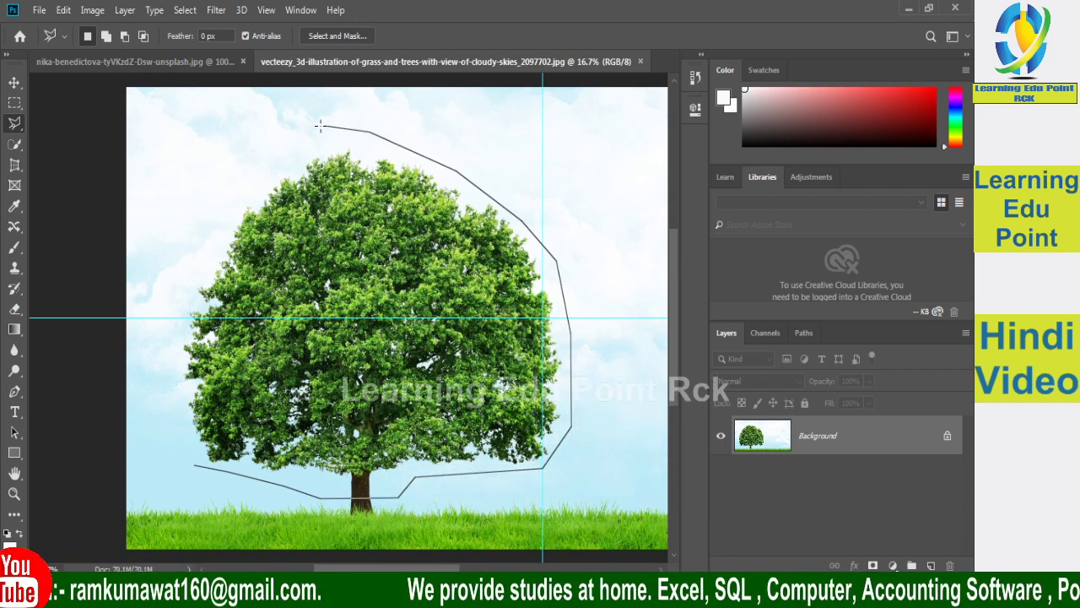
left_click(303, 146)
left_click(262, 173)
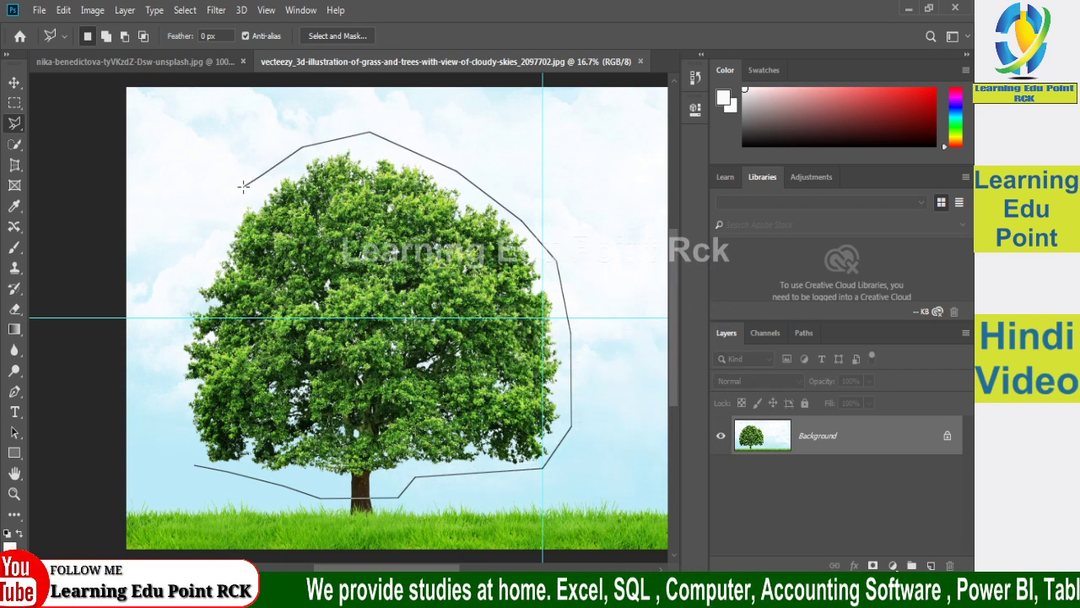
left_click(219, 223)
left_click(181, 277)
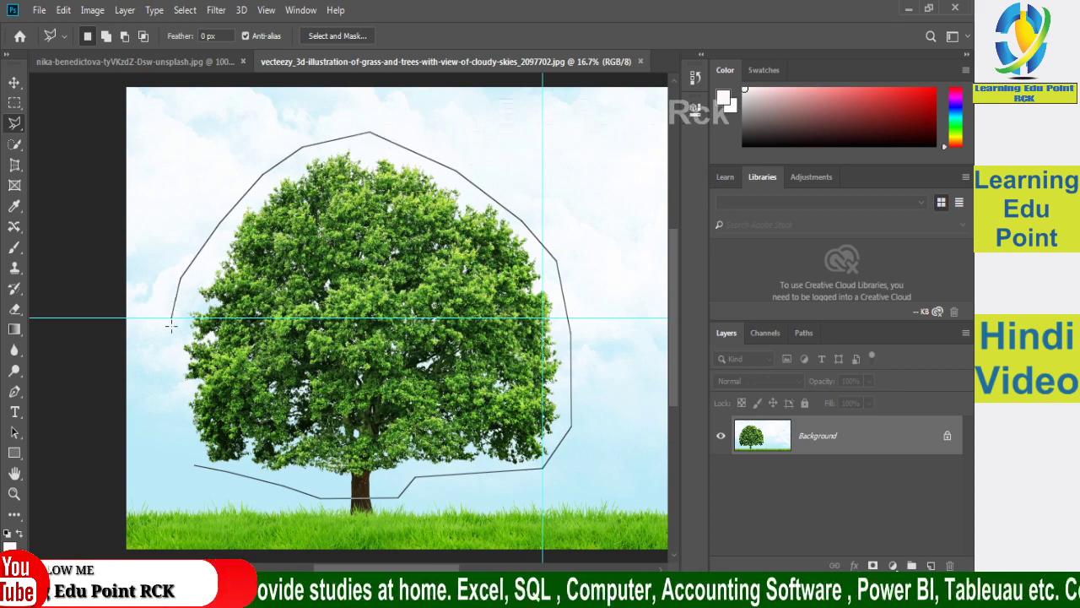
left_click(171, 328)
left_click(170, 405)
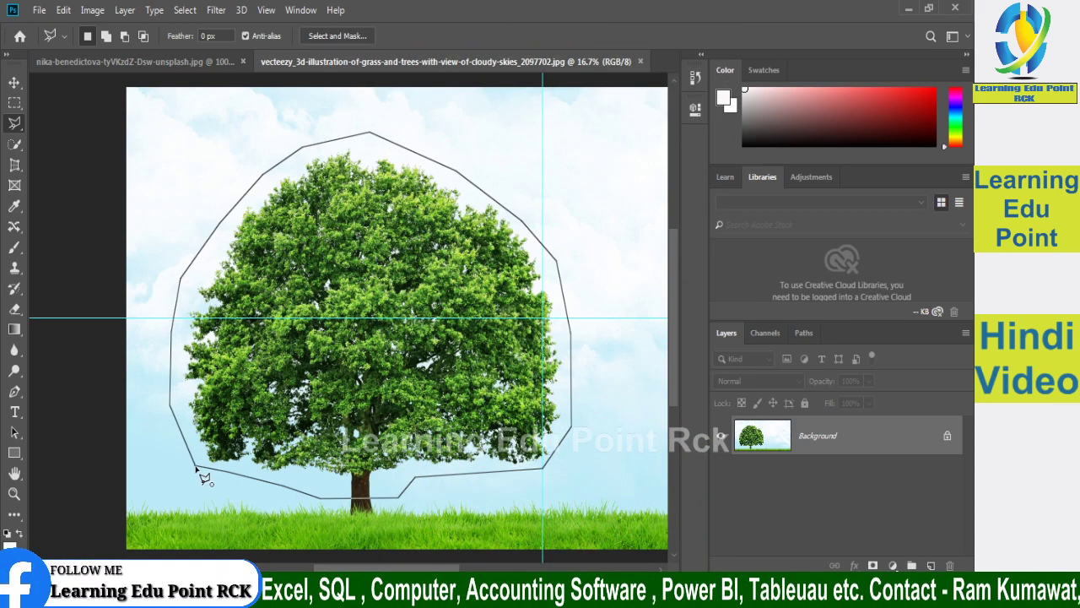
left_click(195, 464)
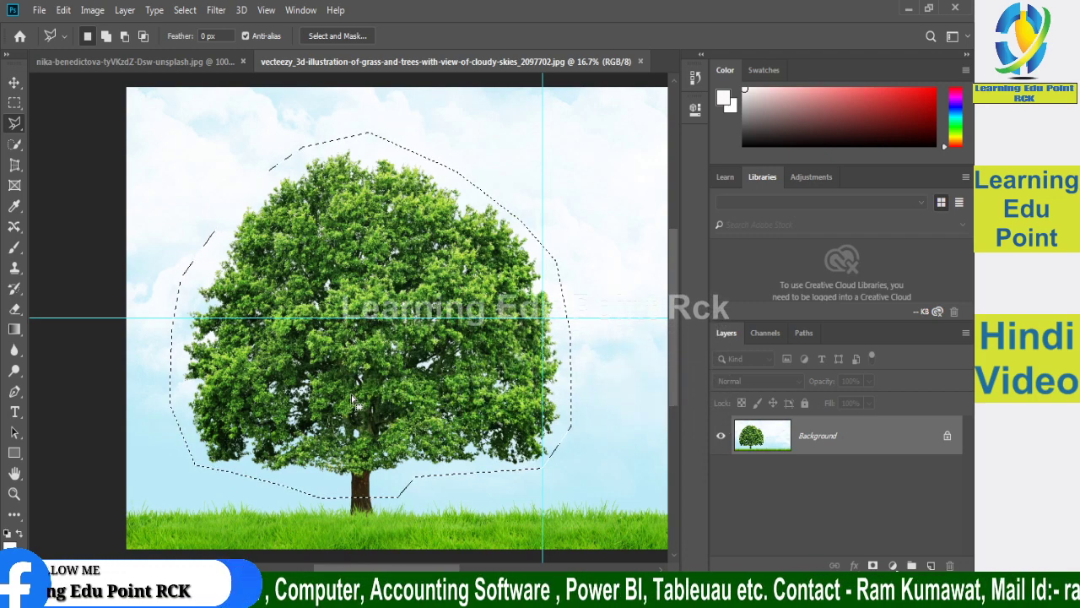
left_click(14, 226)
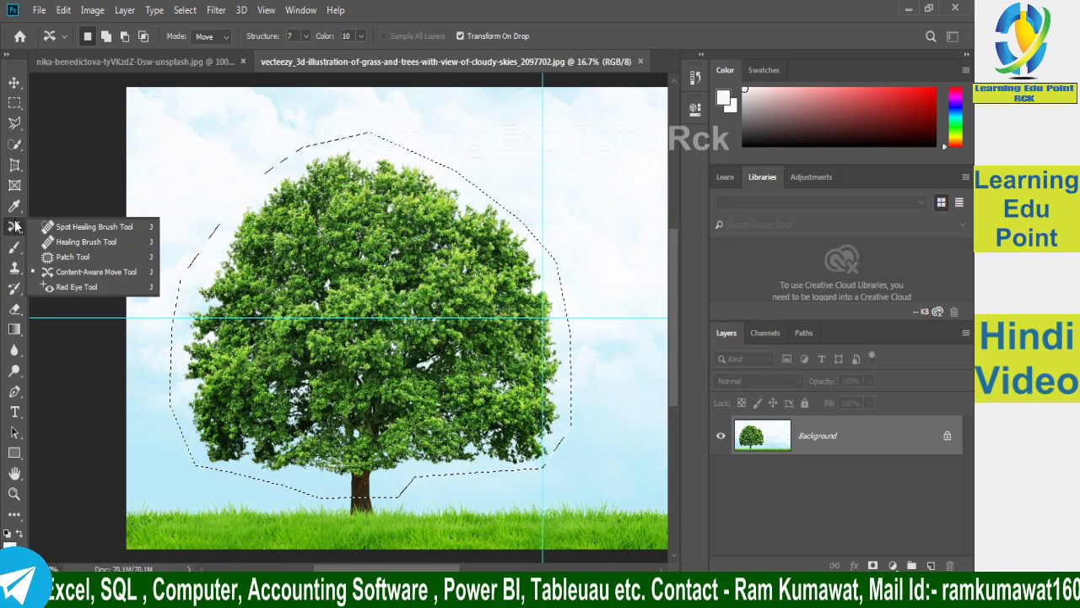
Switch to the Content-Aware Move Tool in Extend mode and start dragging the selected tree upward
left_click(87, 275)
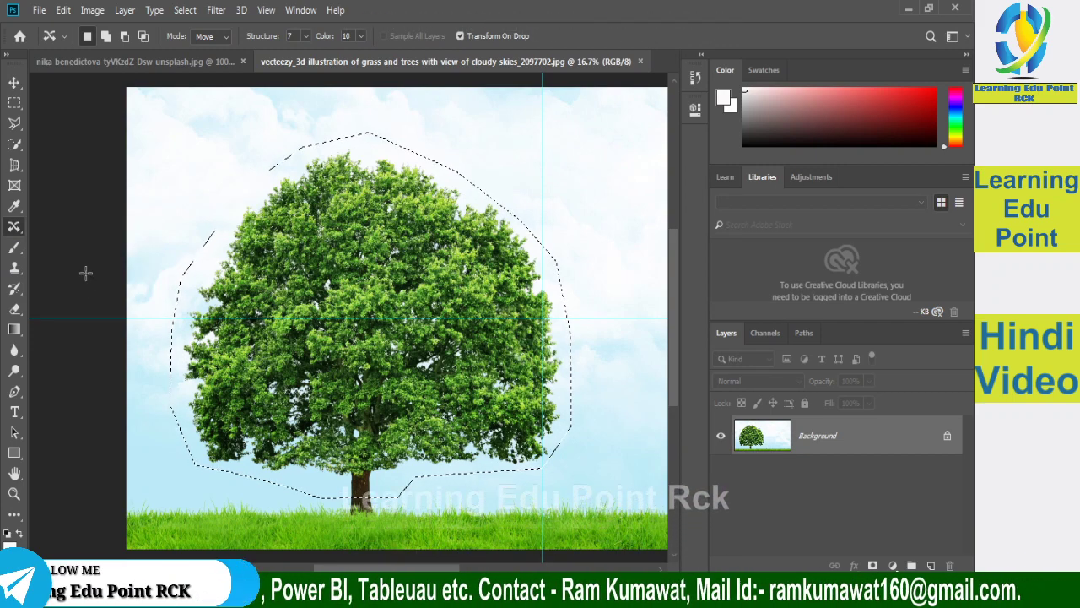
left_click(227, 36)
left_click(209, 62)
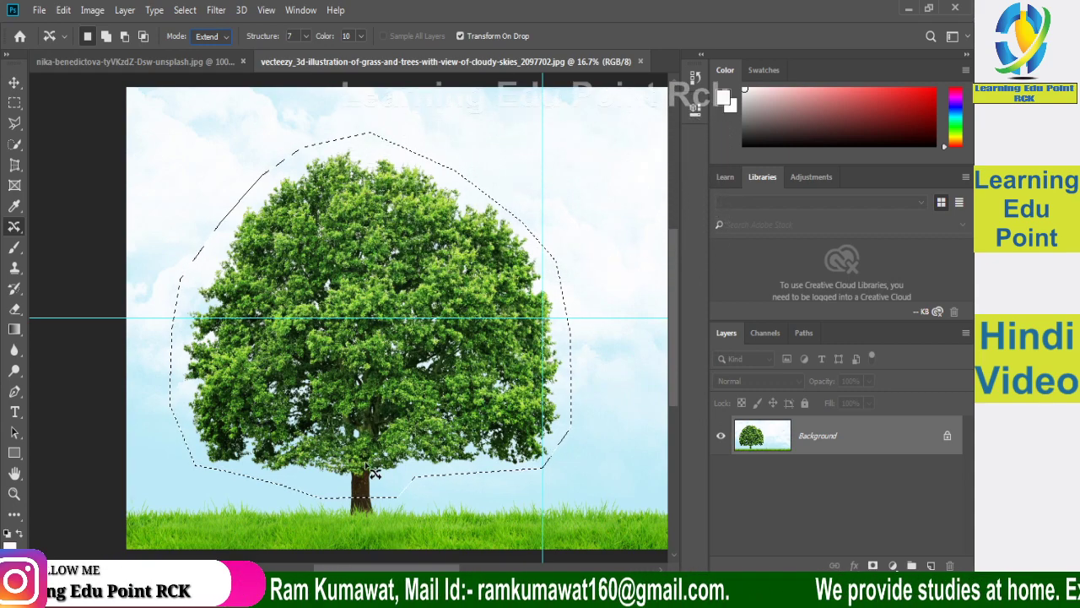
left_click_drag(374, 437, 368, 456)
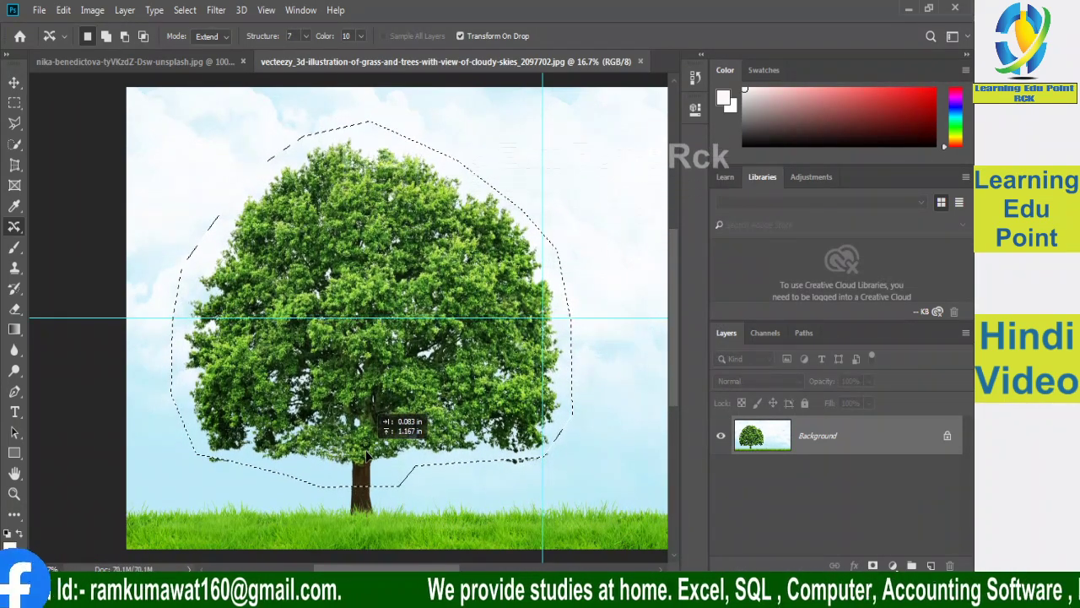
Nudge the tree copy slightly higher and commit the Extend move, lengthening the trunk
left_click_drag(367, 456, 371, 454)
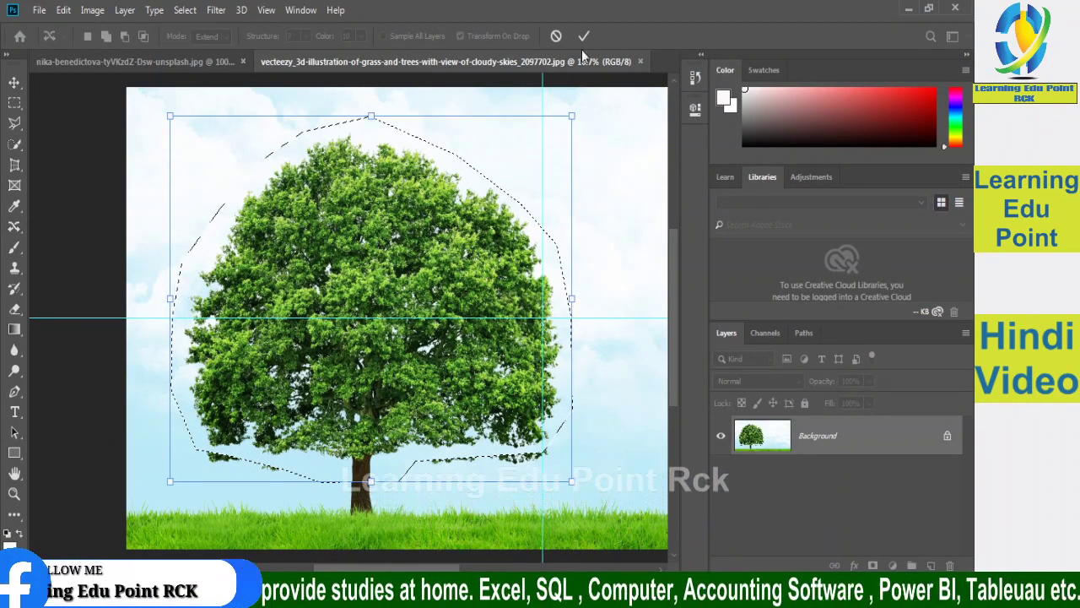
left_click(583, 35)
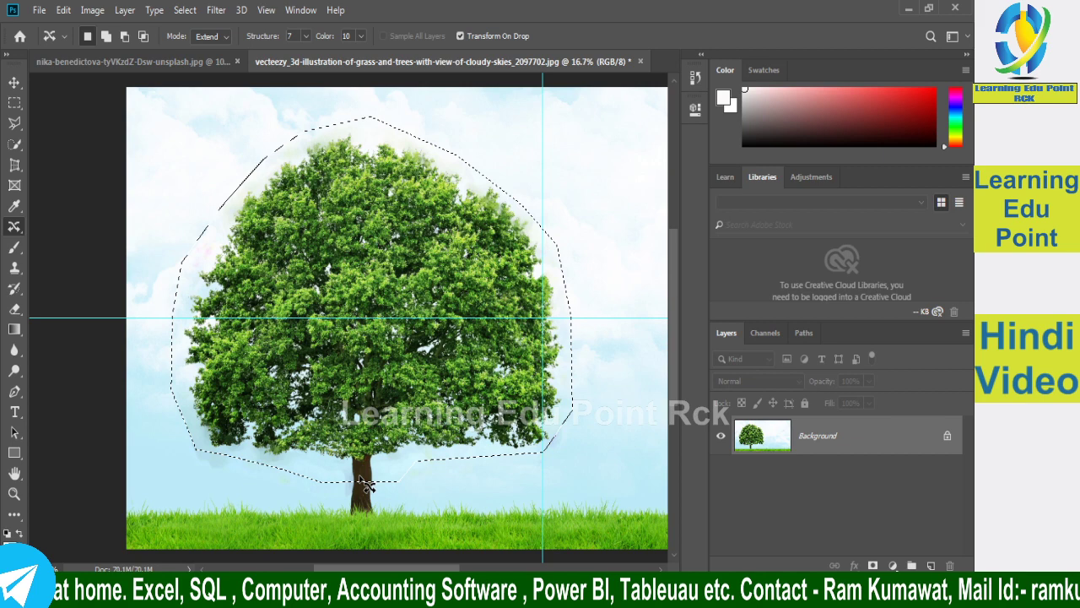
Extend the tree about 24 px higher again and commit the second extension
left_click_drag(363, 483, 363, 463)
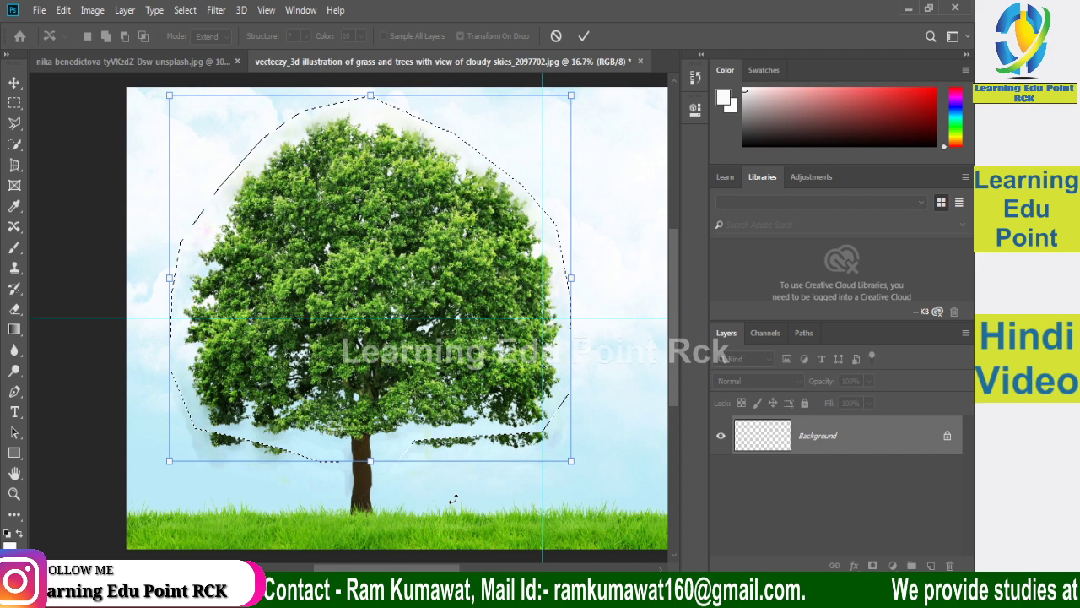
key("Return")
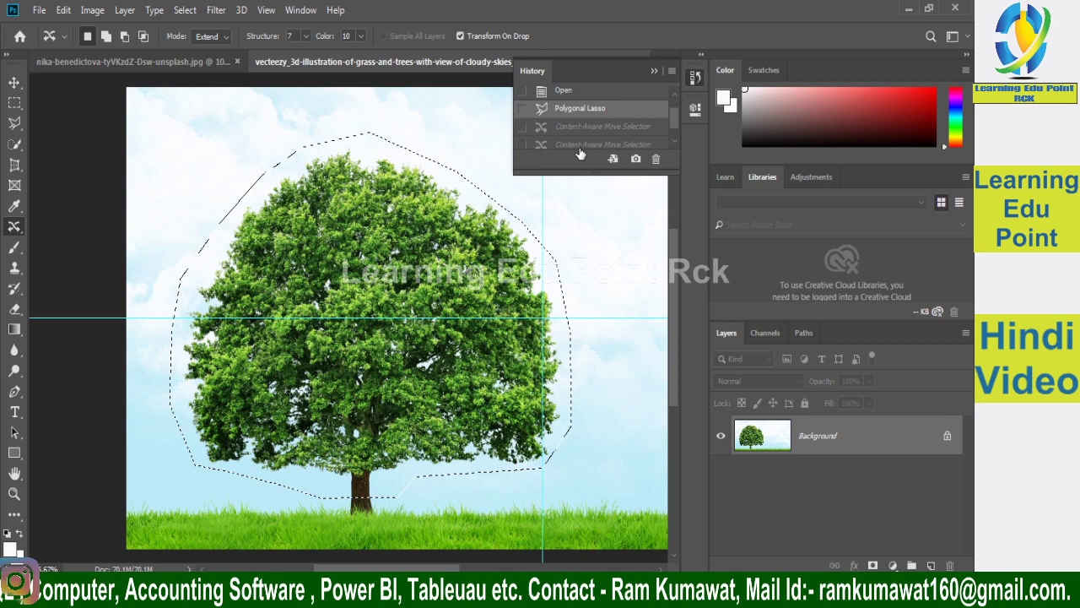
Return to the final Content-Aware Move Selection history state showing the twice-extended tree
left_click(579, 150)
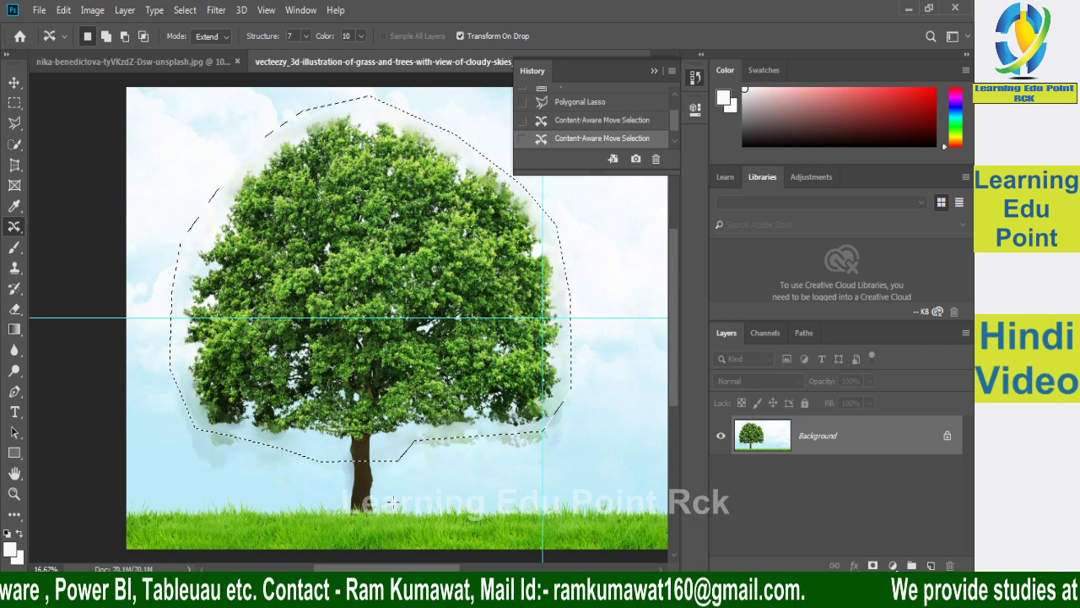